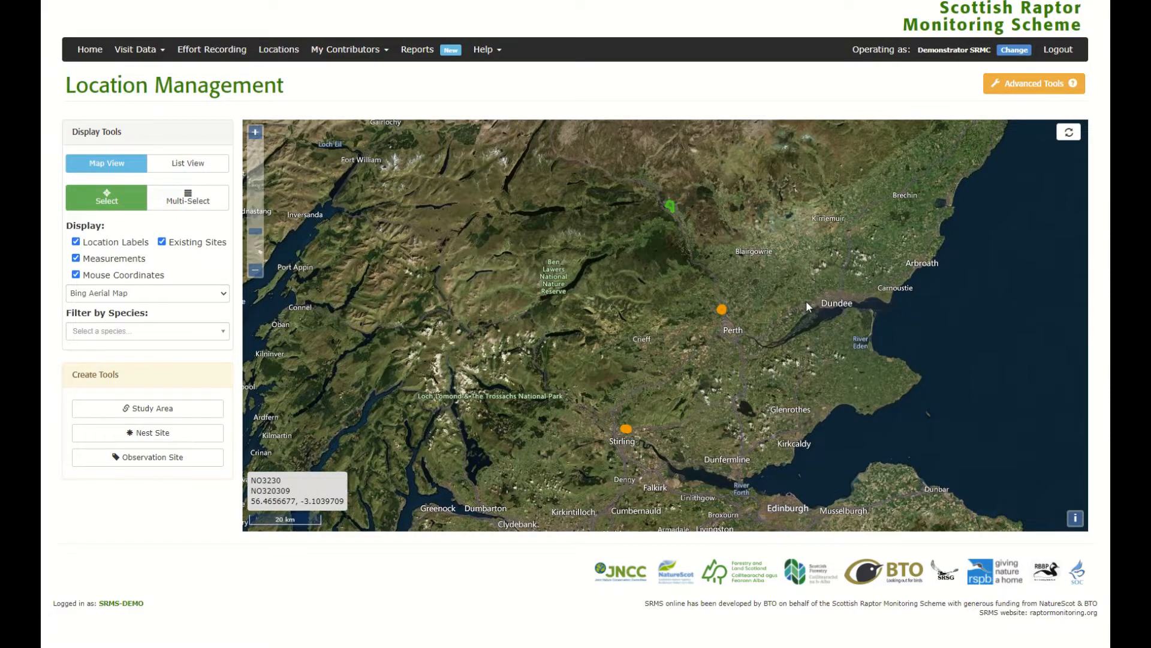
- Zoom the map in on the RN01, RN02 and RN03 nest sites north-east of Stirling
{"action": "left_click_drag", "start_coordinate": [652, 427], "coordinate": [579, 314]}
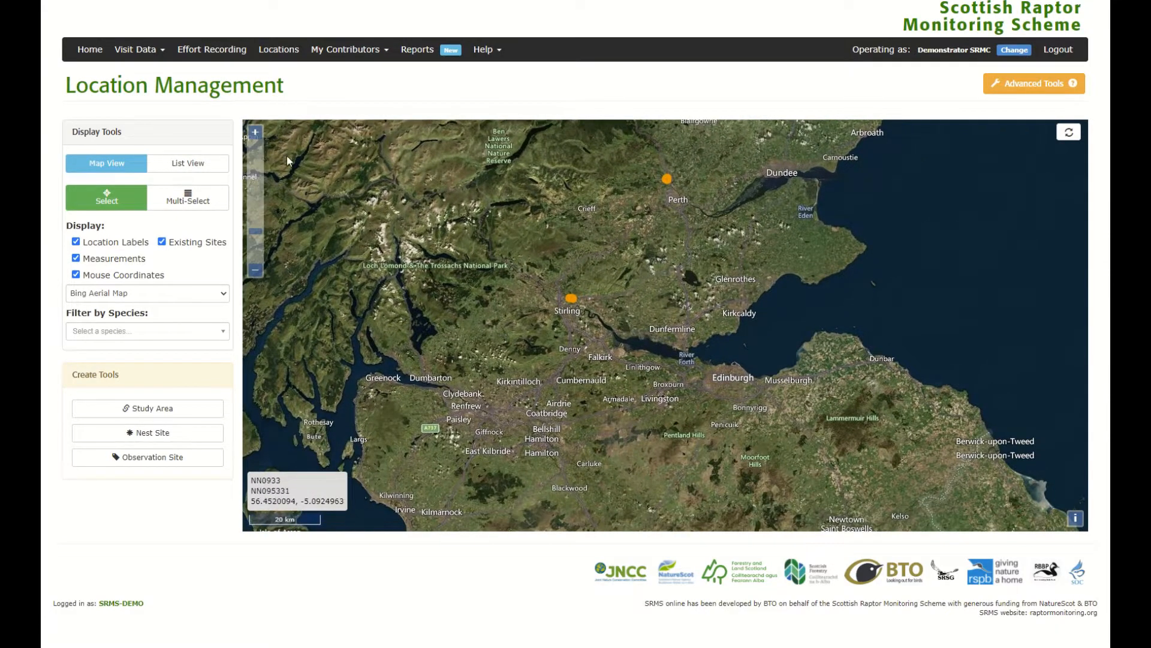
{"action": "scroll", "coordinate": [608, 316], "scroll_direction": "up", "scroll_amount": 2}
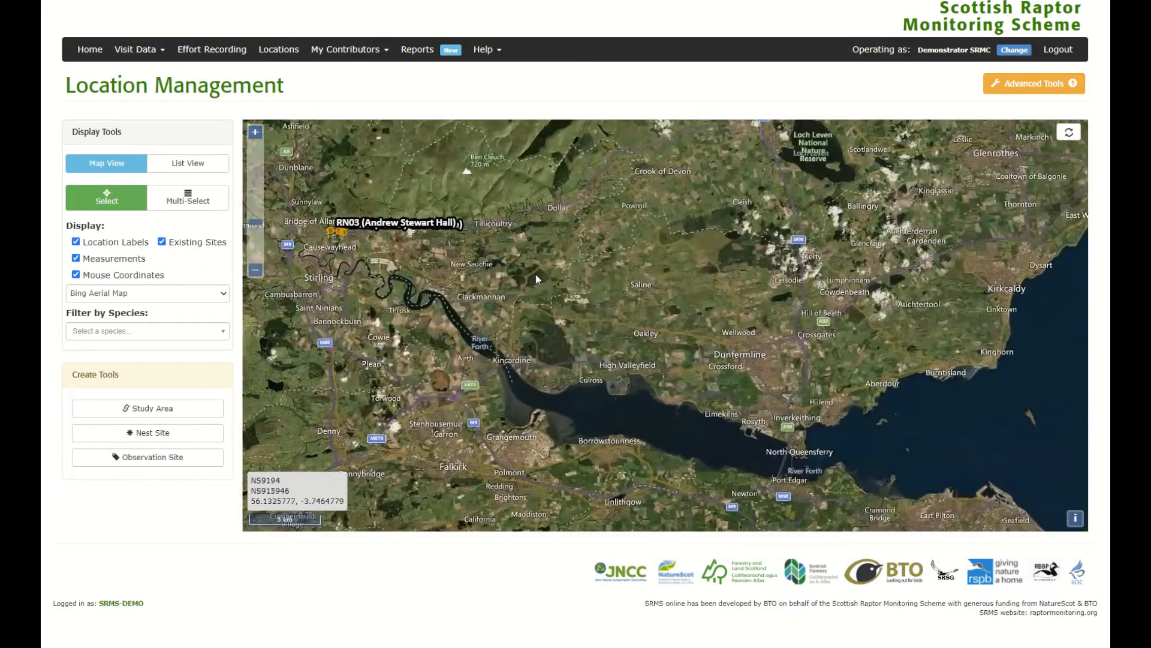
{"action": "left_click_drag", "start_coordinate": [537, 279], "coordinate": [714, 360]}
{"action": "left_click", "coordinate": [255, 133]}
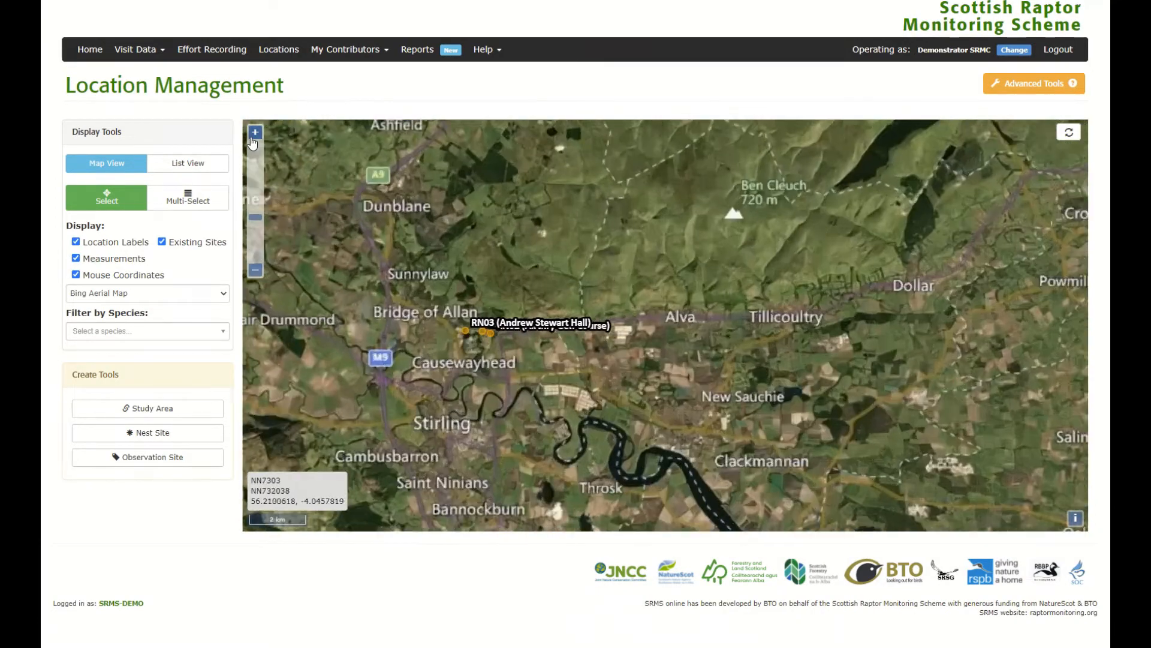
{"action": "left_click", "coordinate": [253, 134]}
{"action": "left_click_drag", "start_coordinate": [451, 259], "coordinate": [663, 283]}
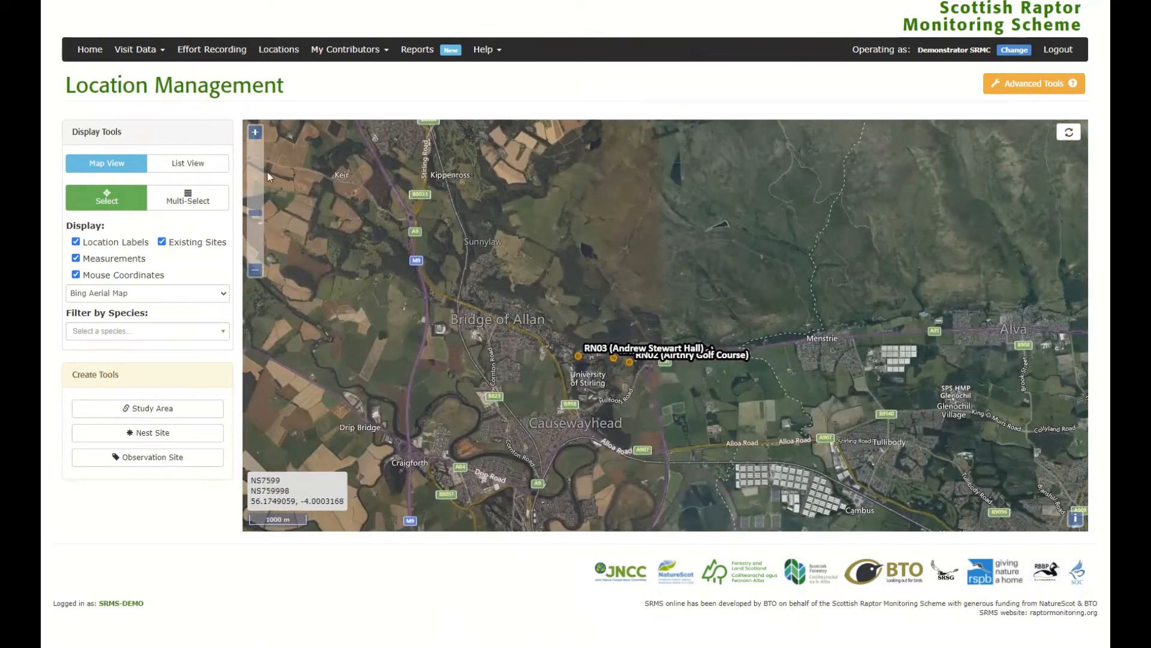
{"action": "left_click", "coordinate": [255, 134]}
{"action": "left_click", "coordinate": [255, 133]}
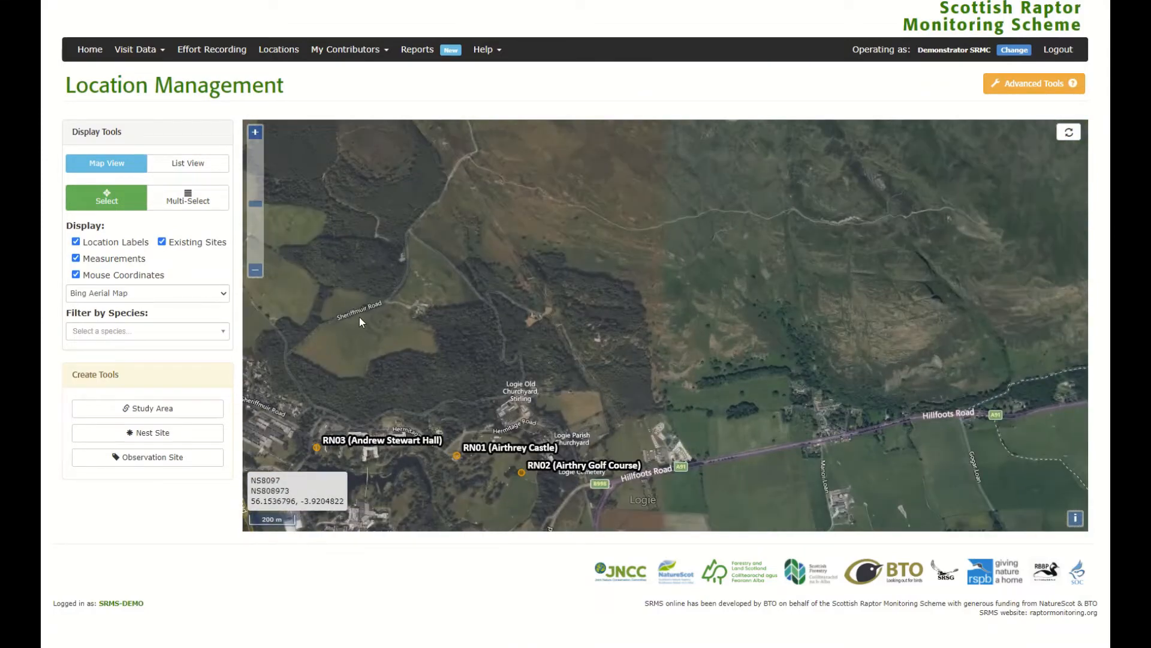
{"action": "left_click_drag", "start_coordinate": [360, 322], "coordinate": [491, 211]}
{"action": "left_click", "coordinate": [254, 133]}
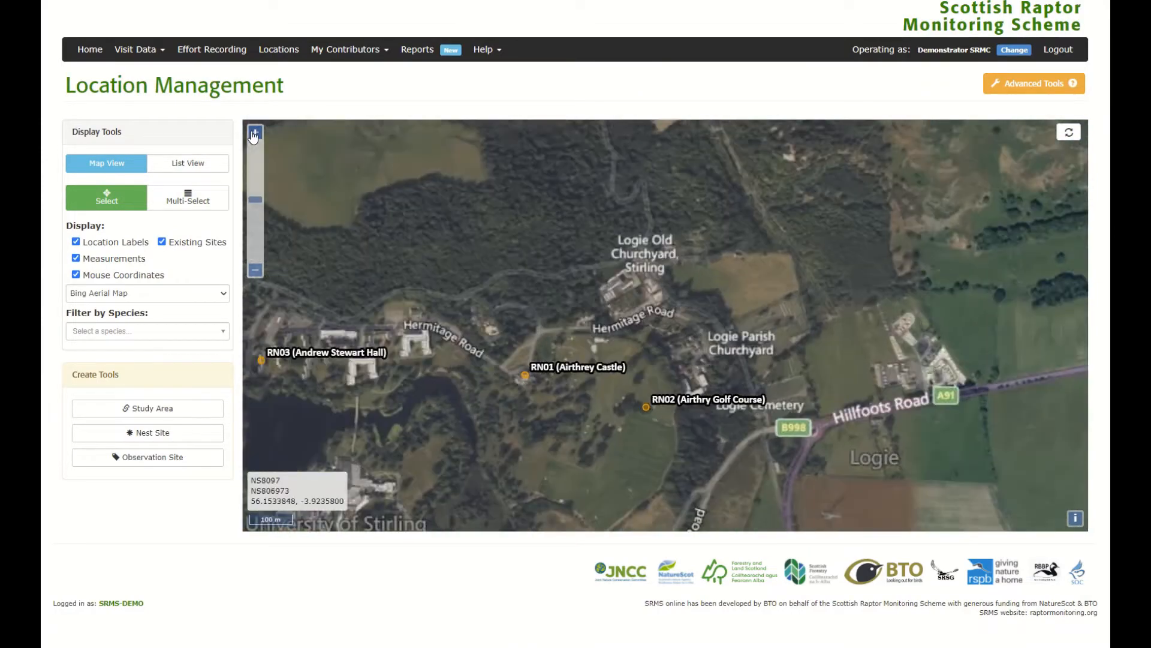
{"action": "left_click_drag", "start_coordinate": [361, 307], "coordinate": [534, 213]}
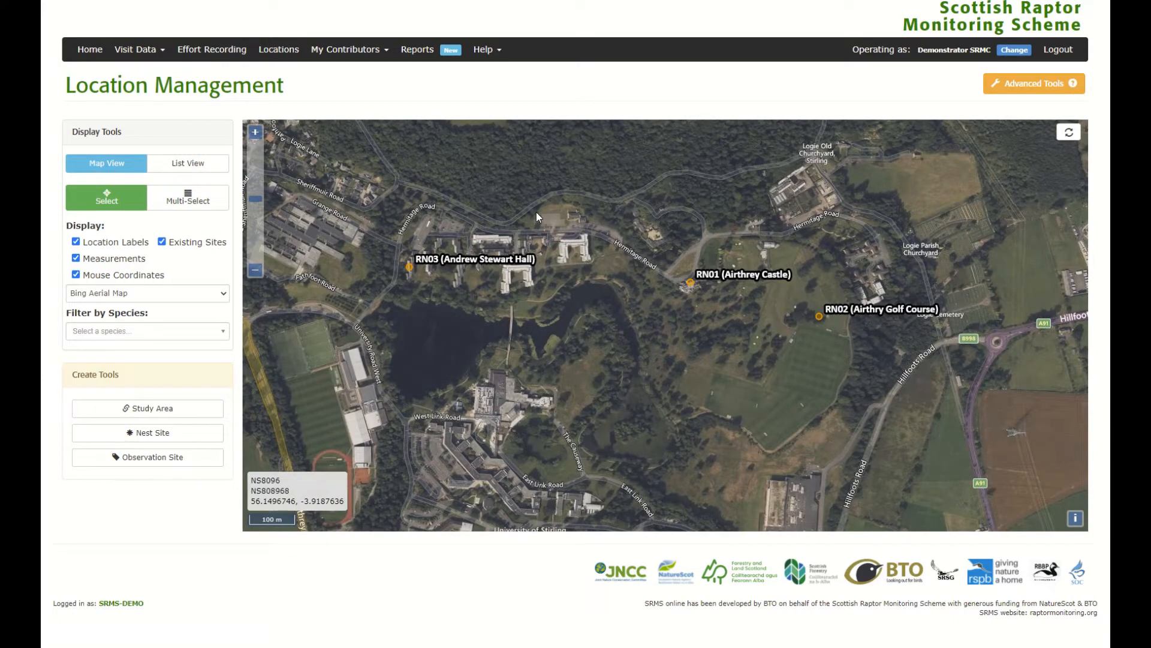
- Select nest sites RN01, RN02 and RN03 in turn to inspect them, and clear the selection
{"action": "left_click", "coordinate": [690, 283]}
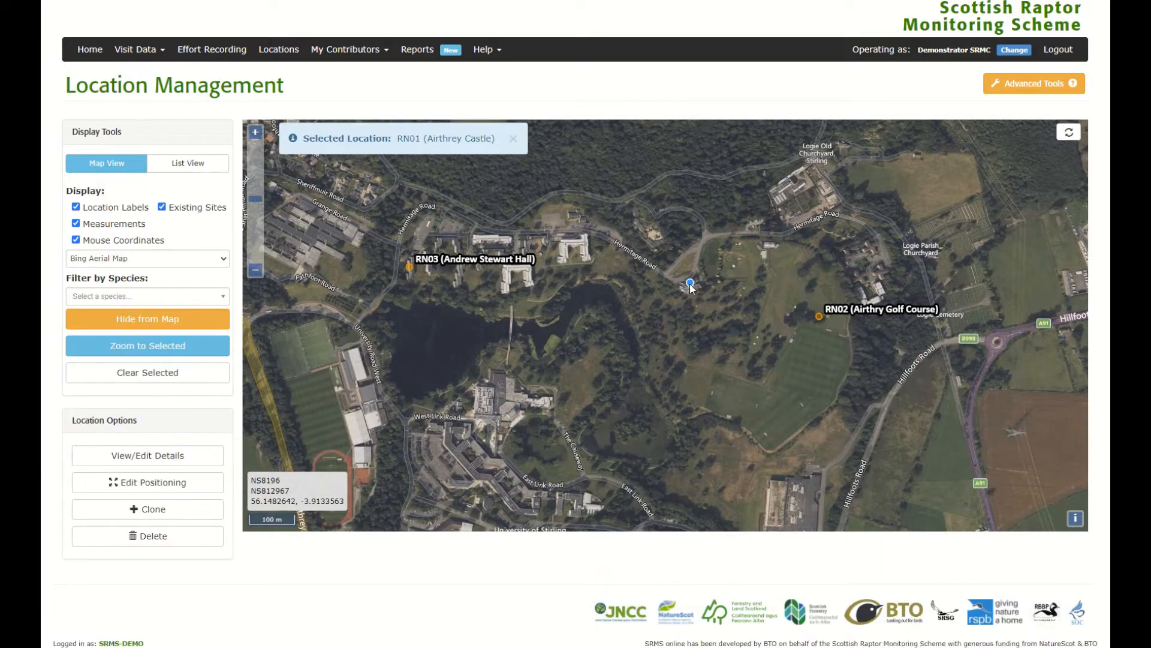
{"action": "left_click", "coordinate": [819, 319]}
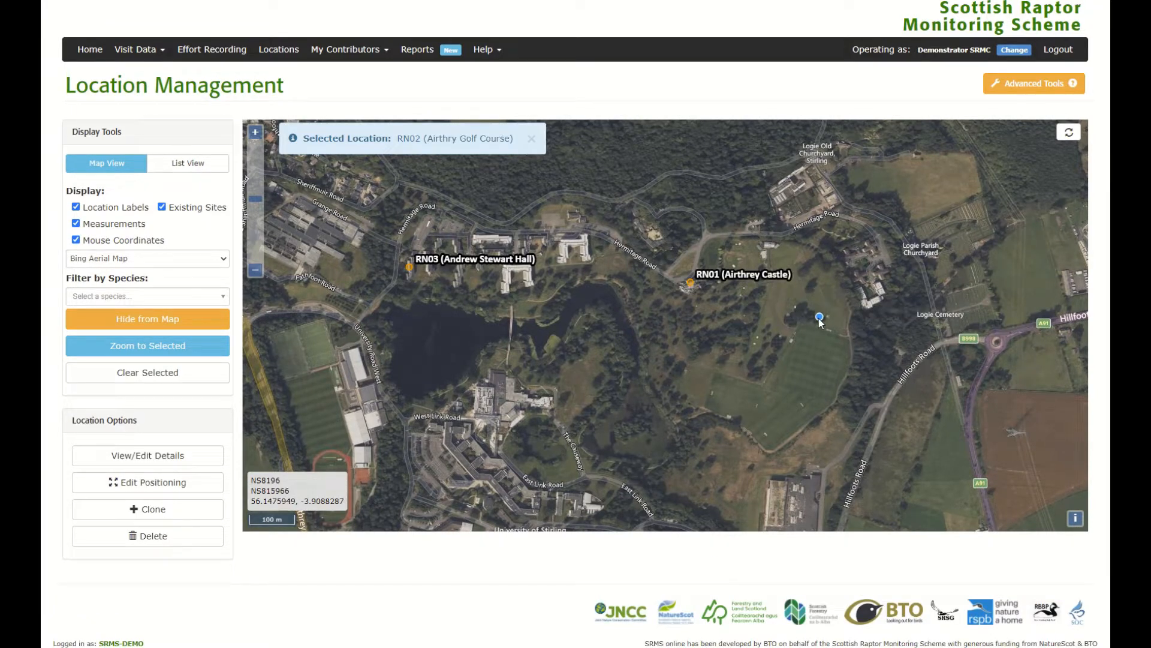
{"action": "left_click", "coordinate": [410, 266]}
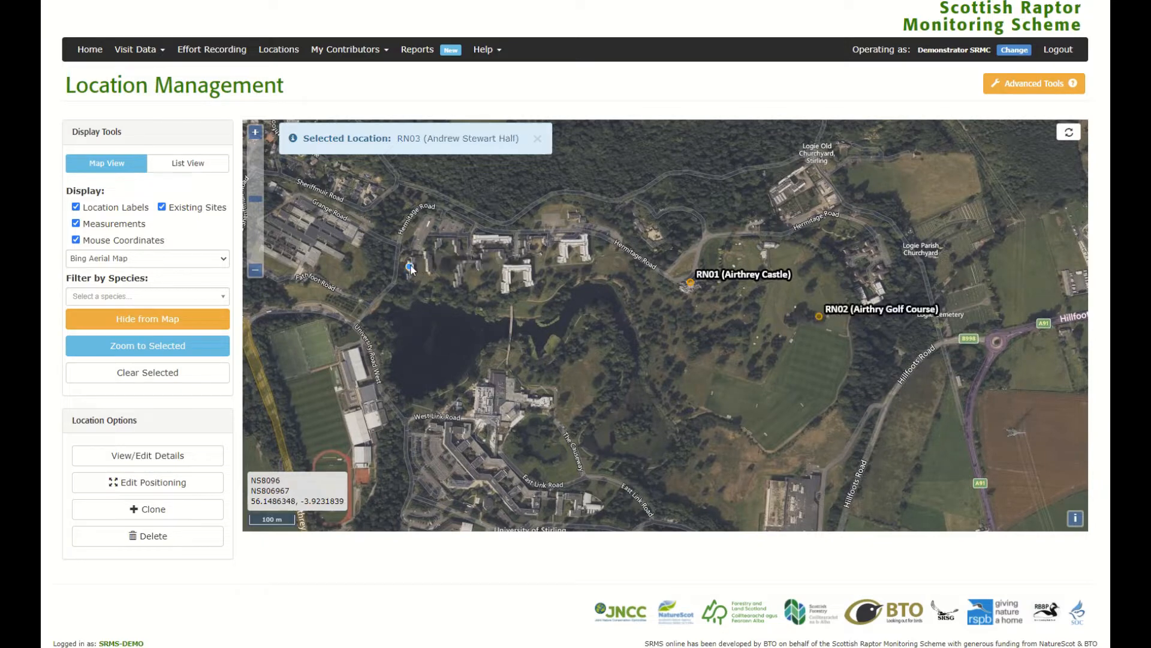
{"action": "left_click", "coordinate": [185, 374]}
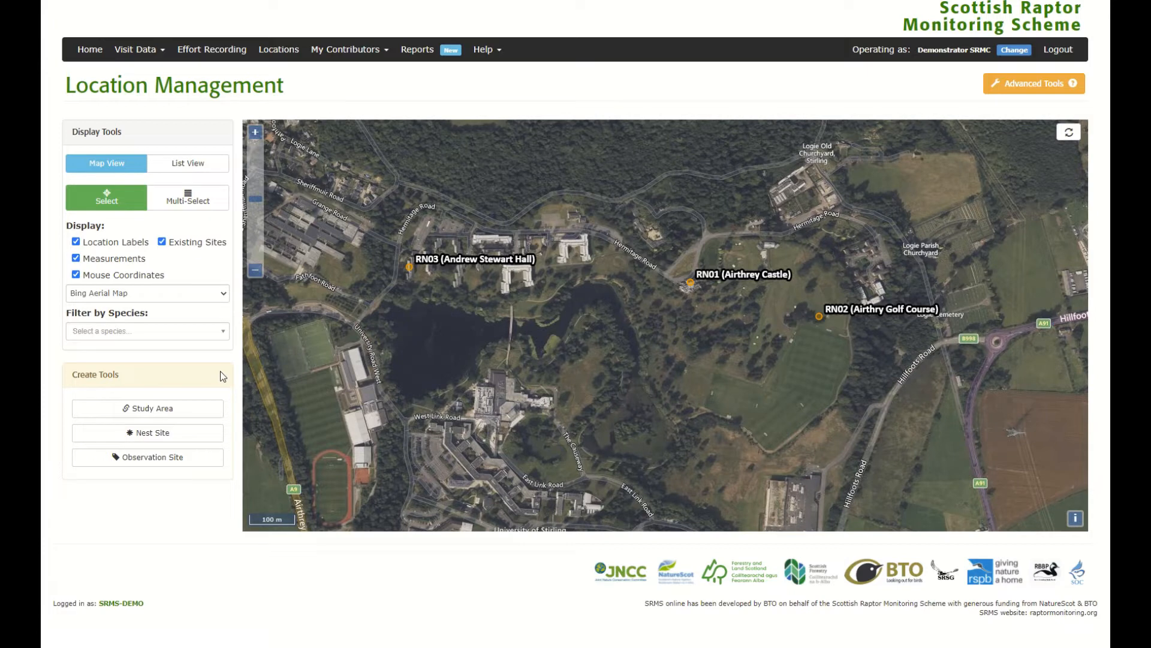
- Place a new nest site at Logie Parish Churchyard on the map and check the available home ranges
{"action": "left_click", "coordinate": [180, 442]}
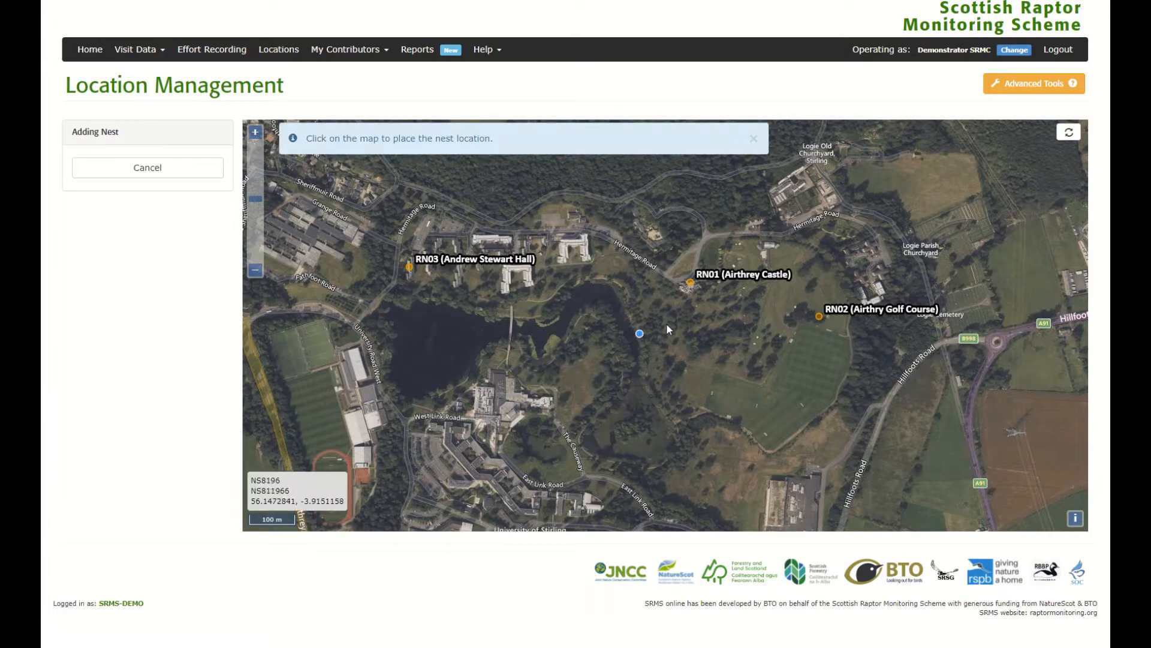
{"action": "left_click", "coordinate": [928, 251]}
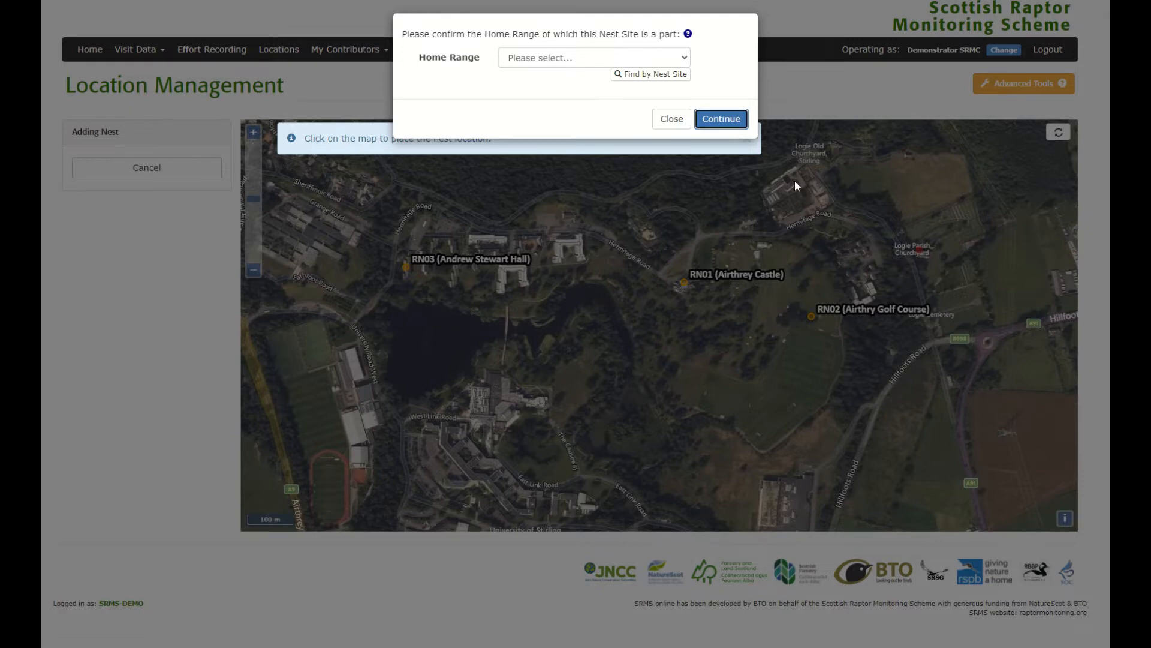
{"action": "left_click", "coordinate": [686, 57]}
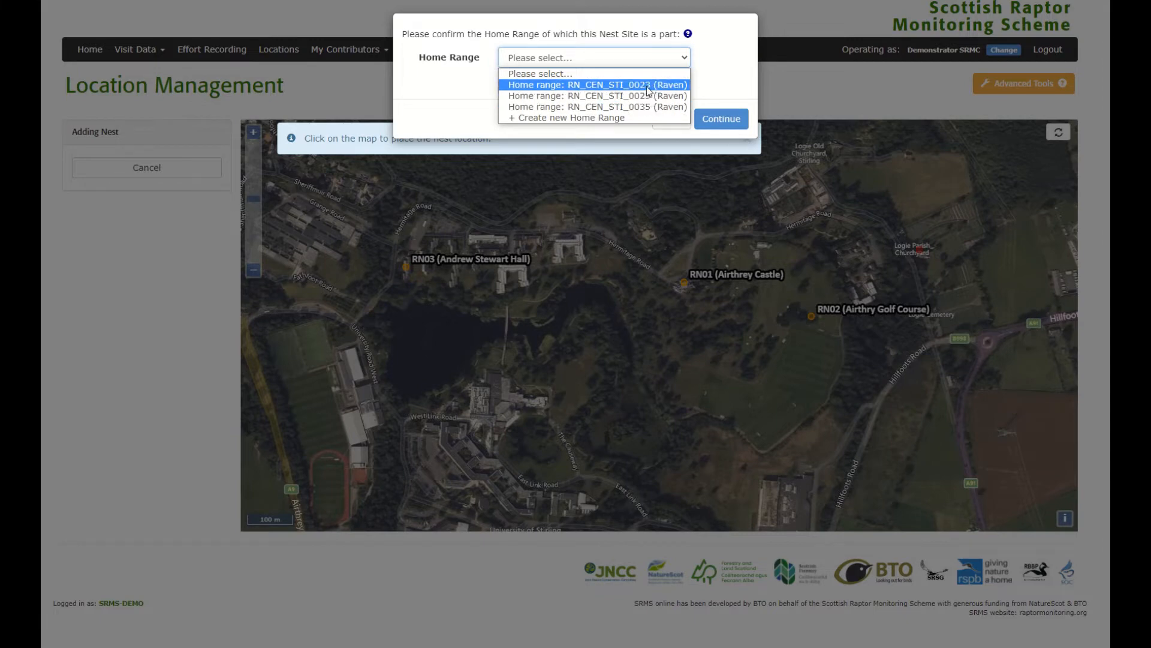
{"action": "left_click", "coordinate": [638, 41]}
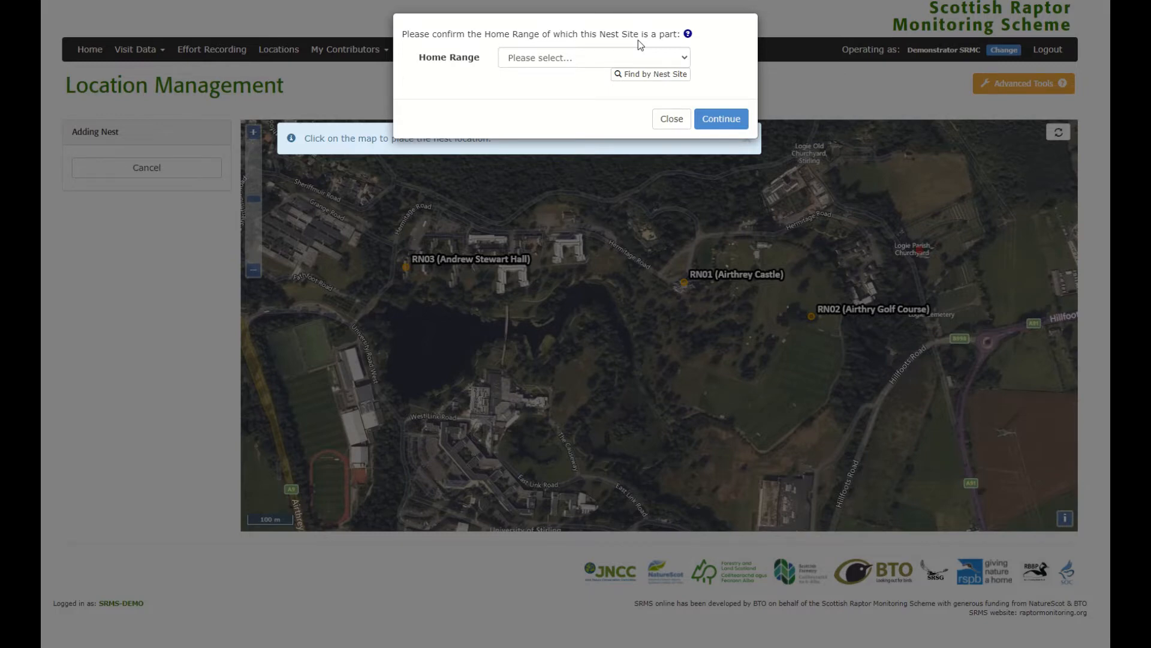
- Look up the home range by nest site RN01 (Airthrey Castle) and assign RN_CEN_STI_0023 to the new nest site
{"action": "left_click", "coordinate": [645, 74]}
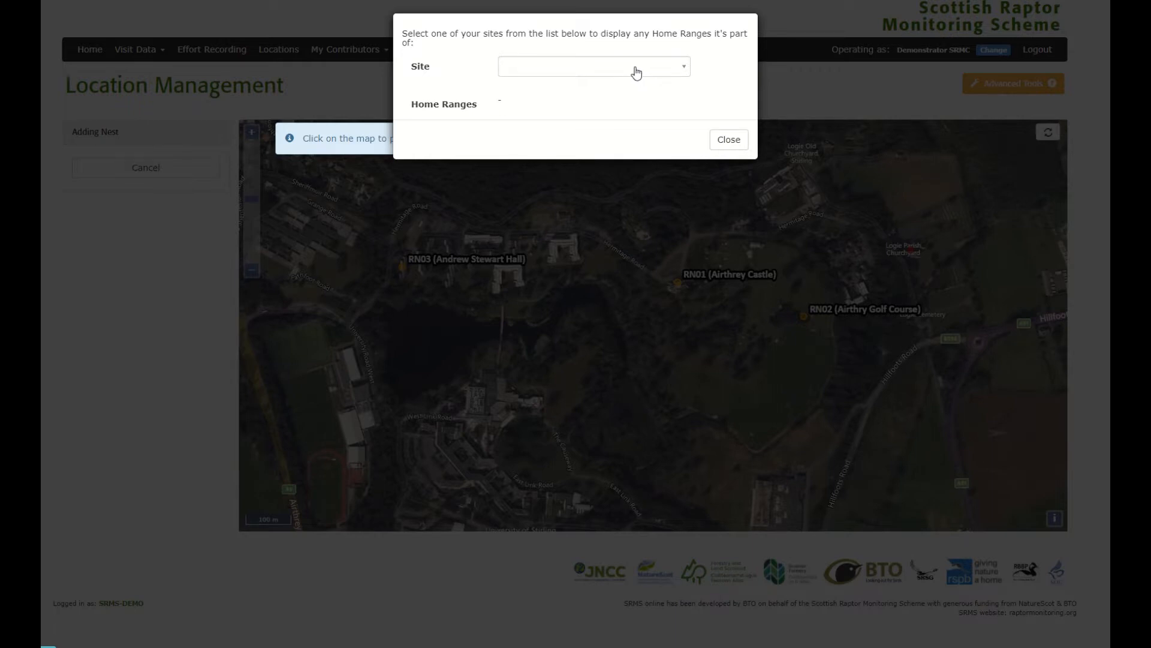
{"action": "left_click", "coordinate": [636, 73]}
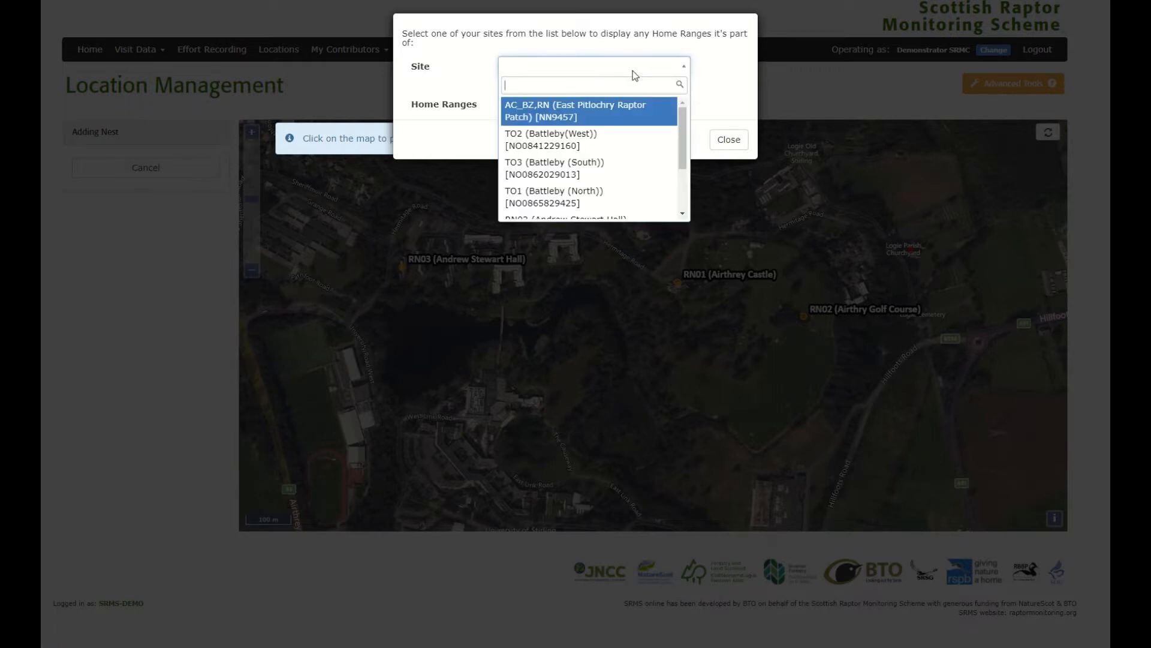
{"action": "type", "text": "airth"}
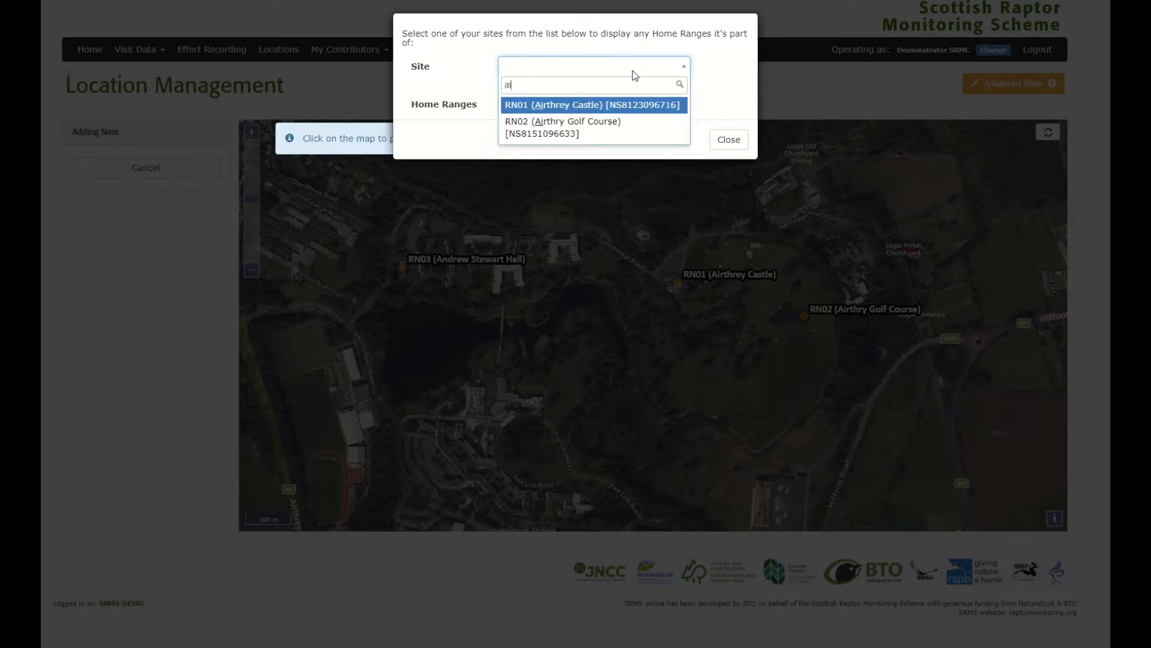
{"action": "left_click", "coordinate": [584, 112]}
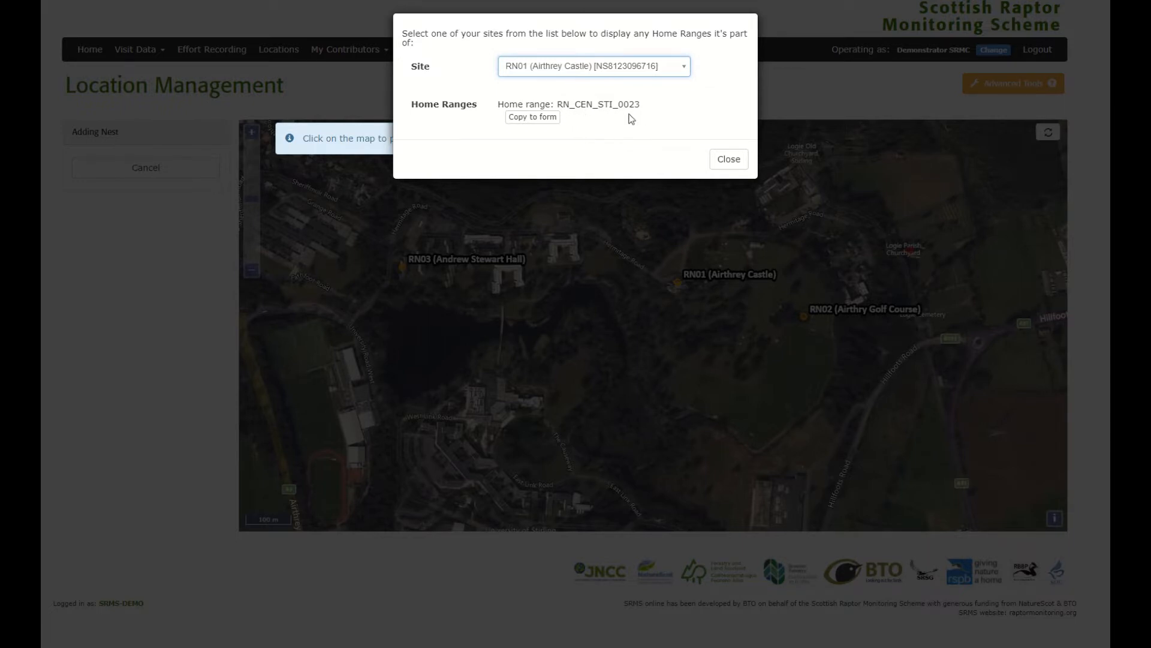
{"action": "left_click", "coordinate": [549, 119]}
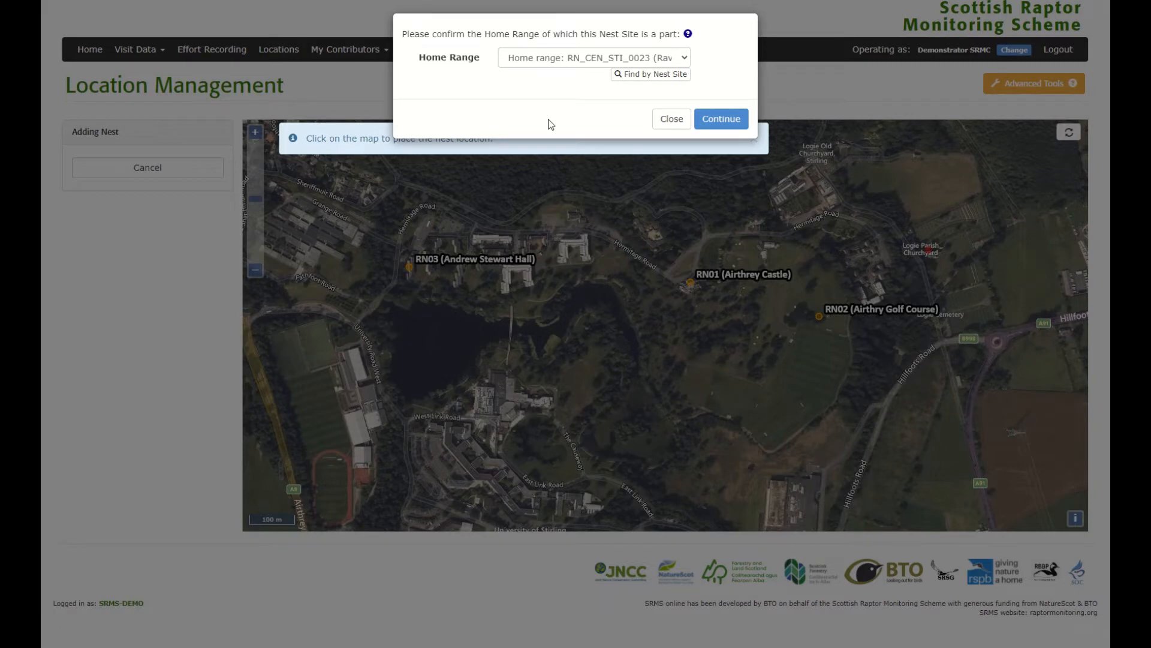
{"action": "left_click", "coordinate": [716, 122]}
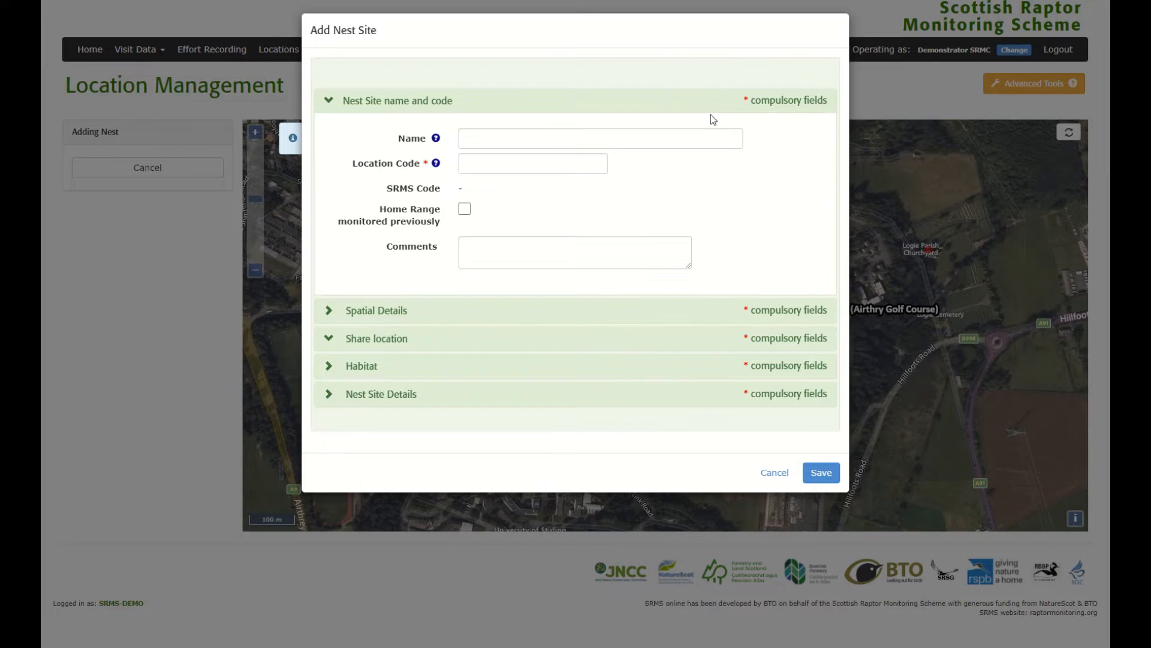
- Name the nest site Logie Kirk with location code RN04, and review its spatial details and sharing settings
{"action": "left_click", "coordinate": [696, 138]}
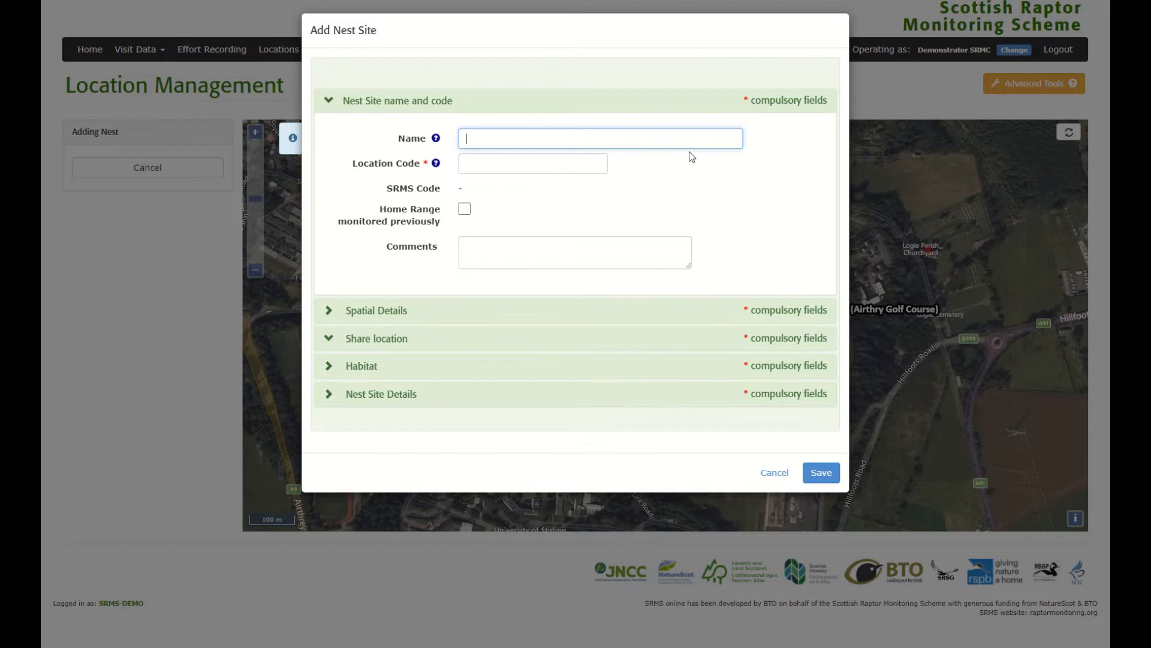
{"action": "type", "text": "Logie Kirk"}
{"action": "left_click", "coordinate": [577, 163]}
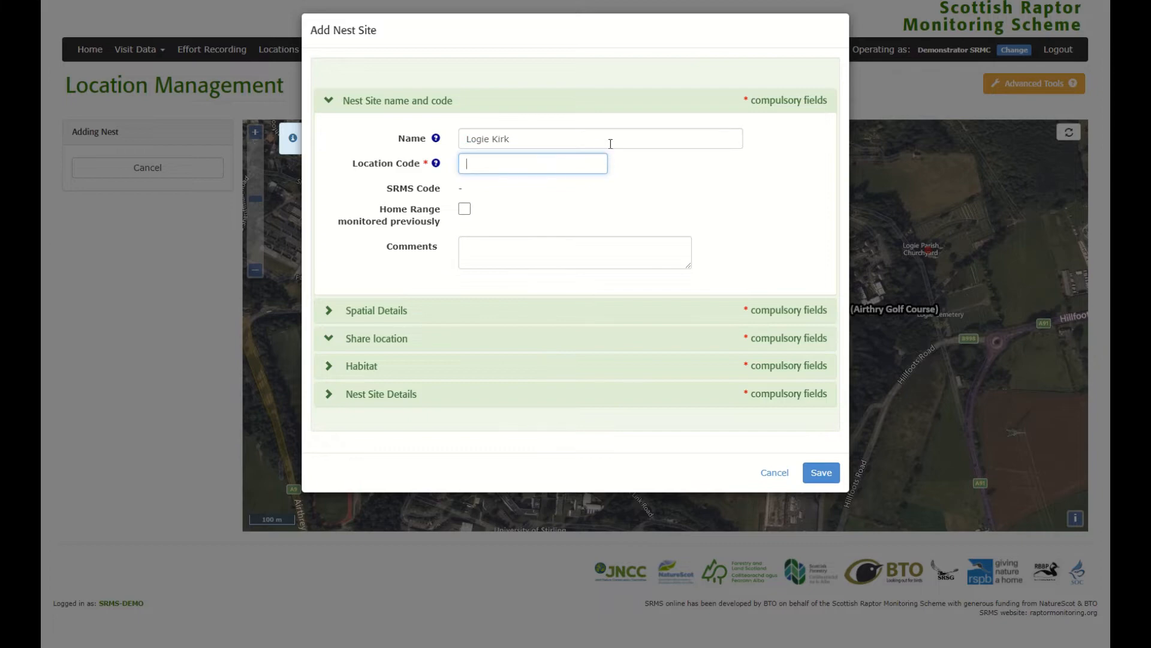
{"action": "type", "text": "RN04"}
{"action": "left_click", "coordinate": [455, 313]}
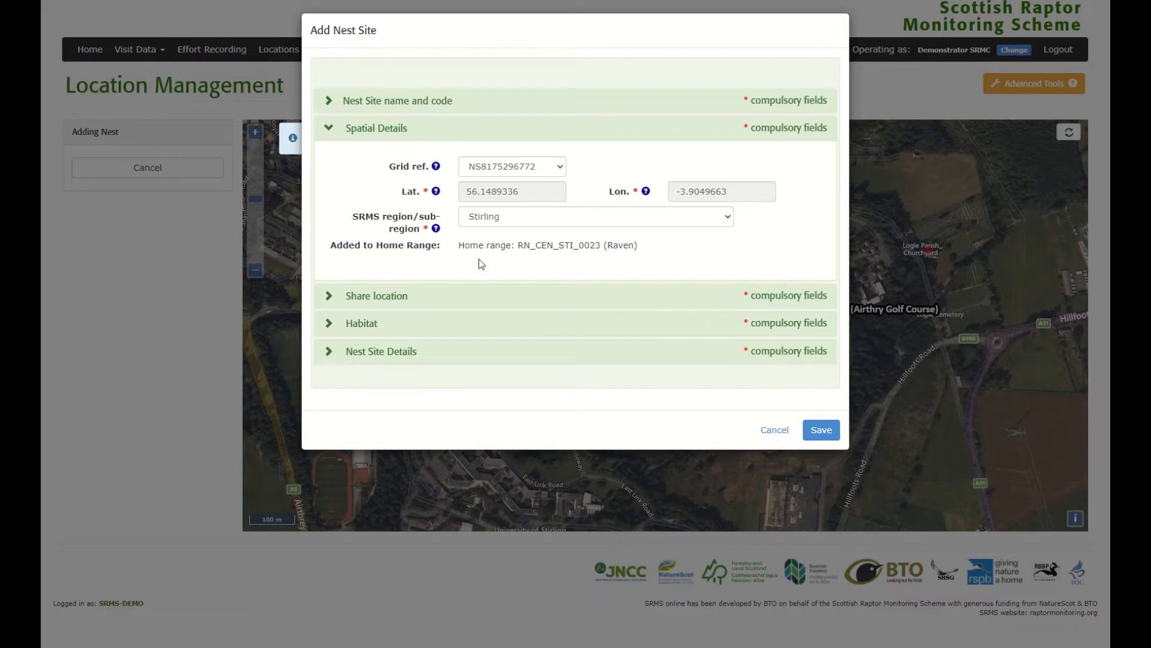
{"action": "left_click", "coordinate": [400, 296]}
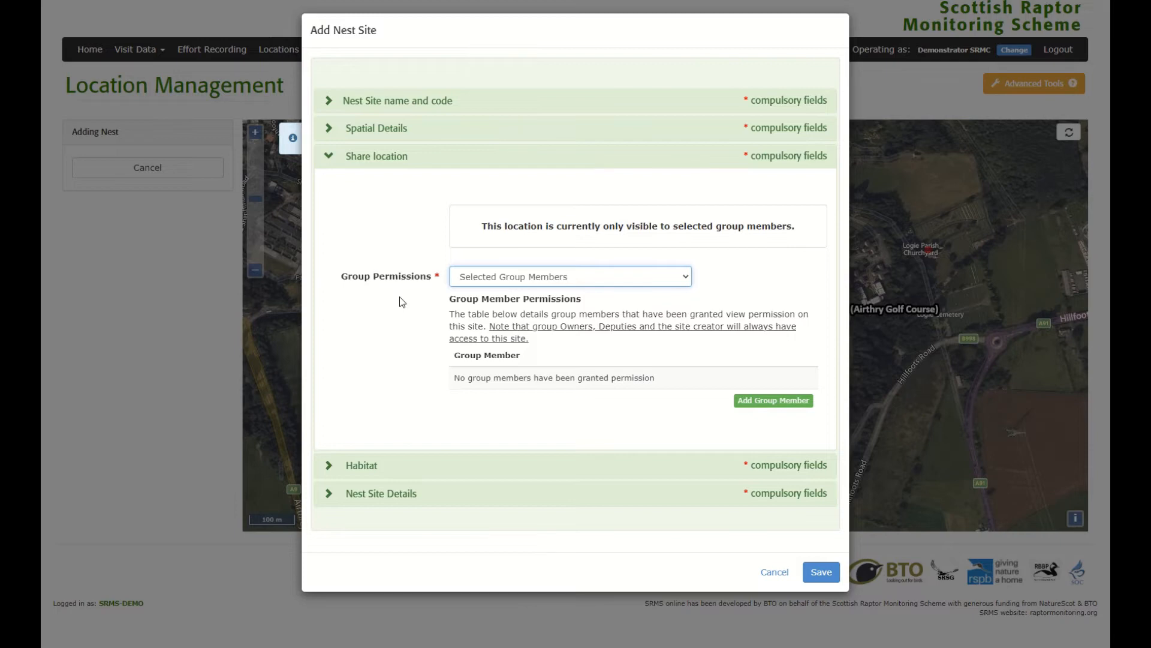
- Set the primary habitat to Human Sites - Urban/industrial and the management activities to Unknown
{"action": "left_click", "coordinate": [363, 465]}
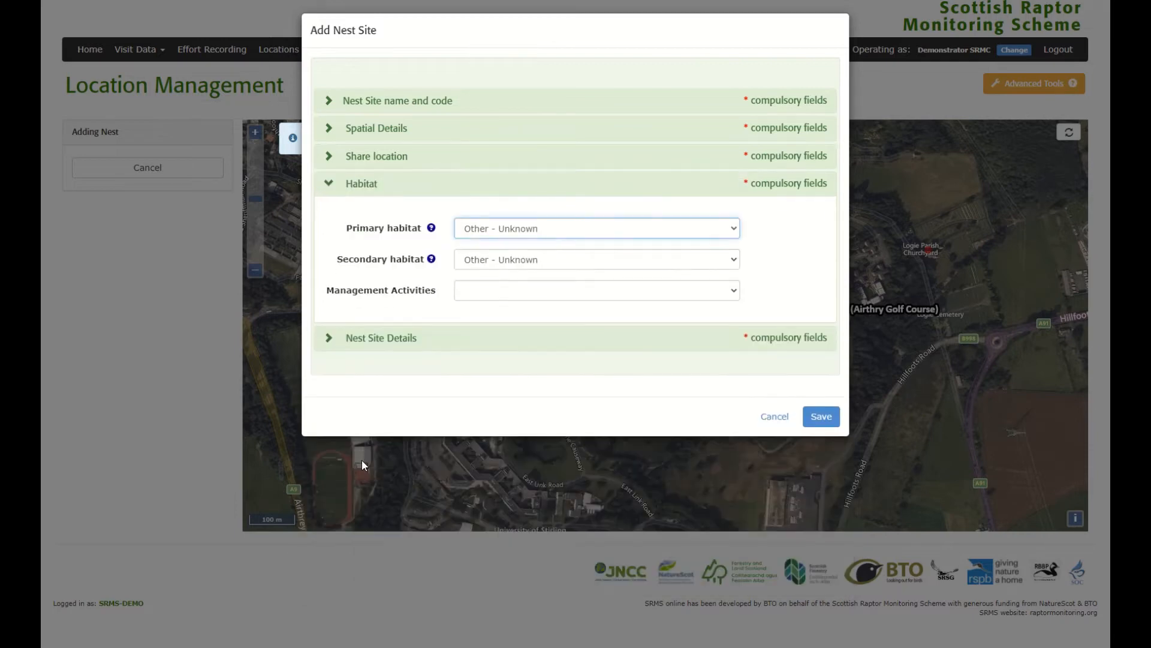
{"action": "left_click", "coordinate": [598, 236]}
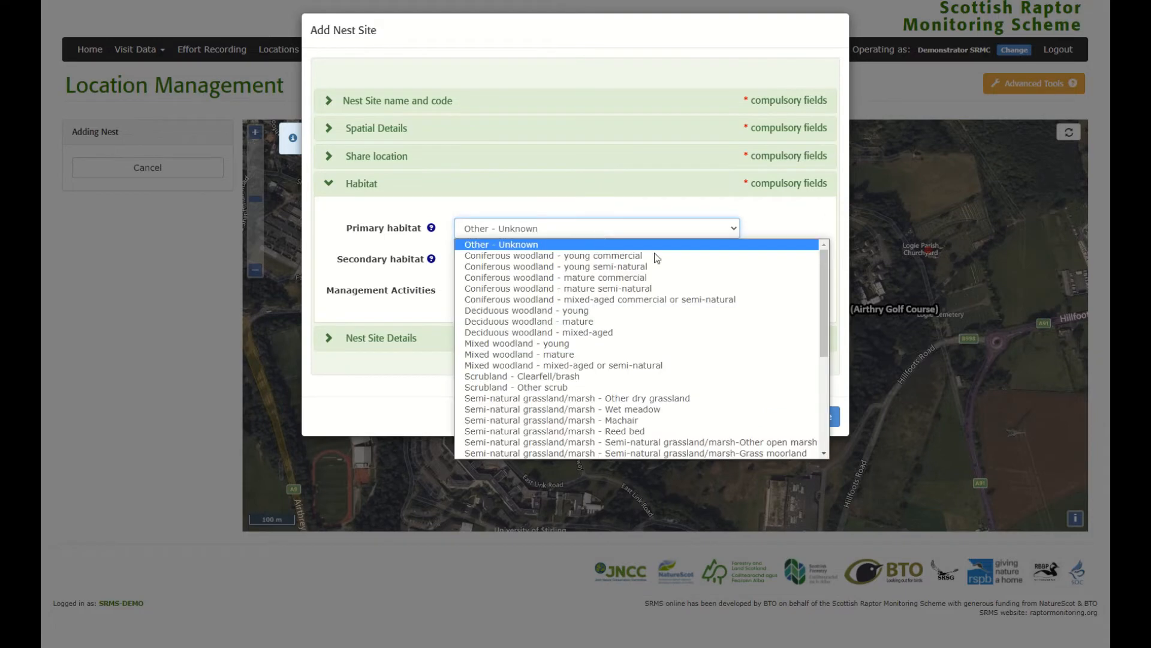
{"action": "left_click_drag", "start_coordinate": [819, 264], "coordinate": [816, 361]}
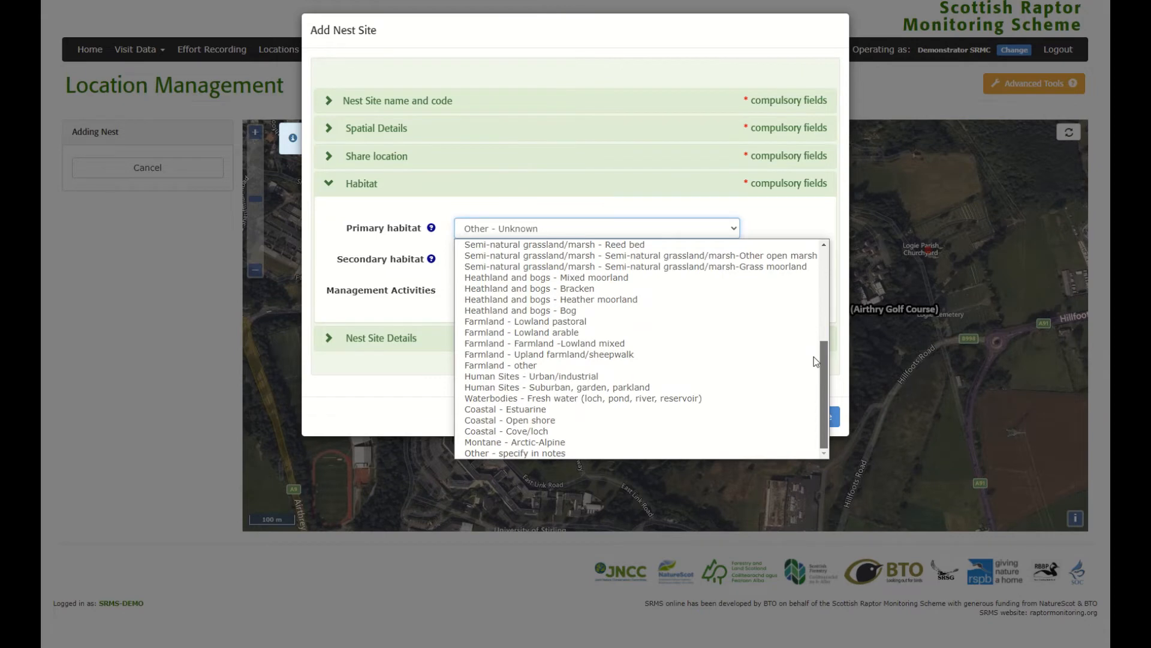
{"action": "left_click", "coordinate": [660, 379]}
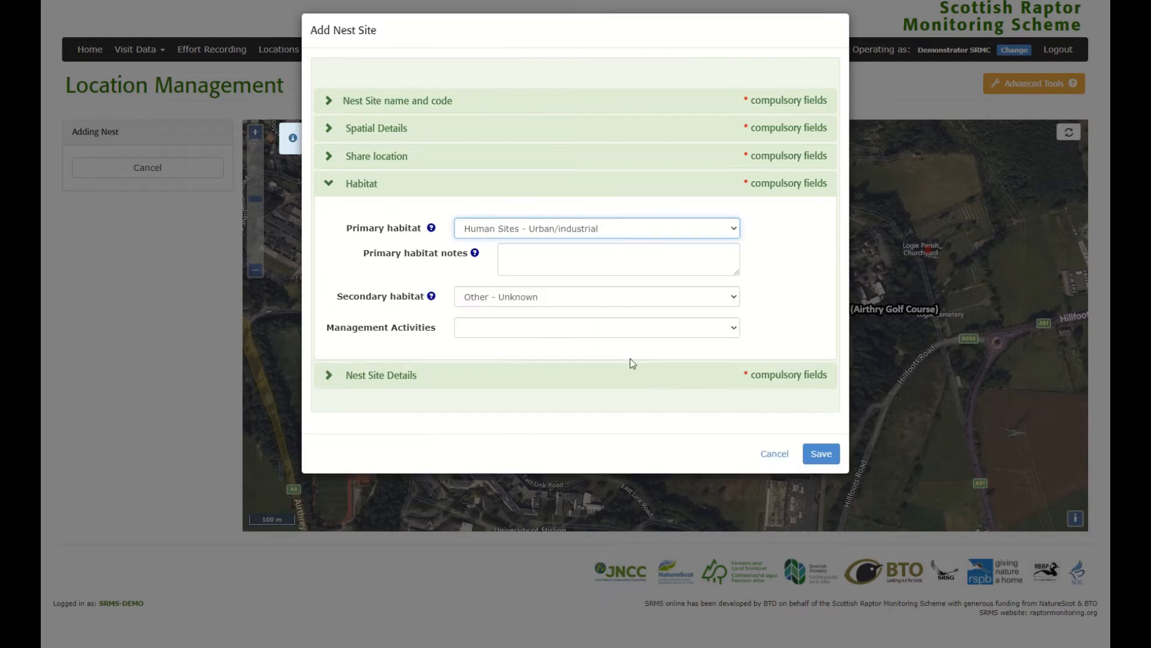
{"action": "left_click", "coordinate": [602, 331]}
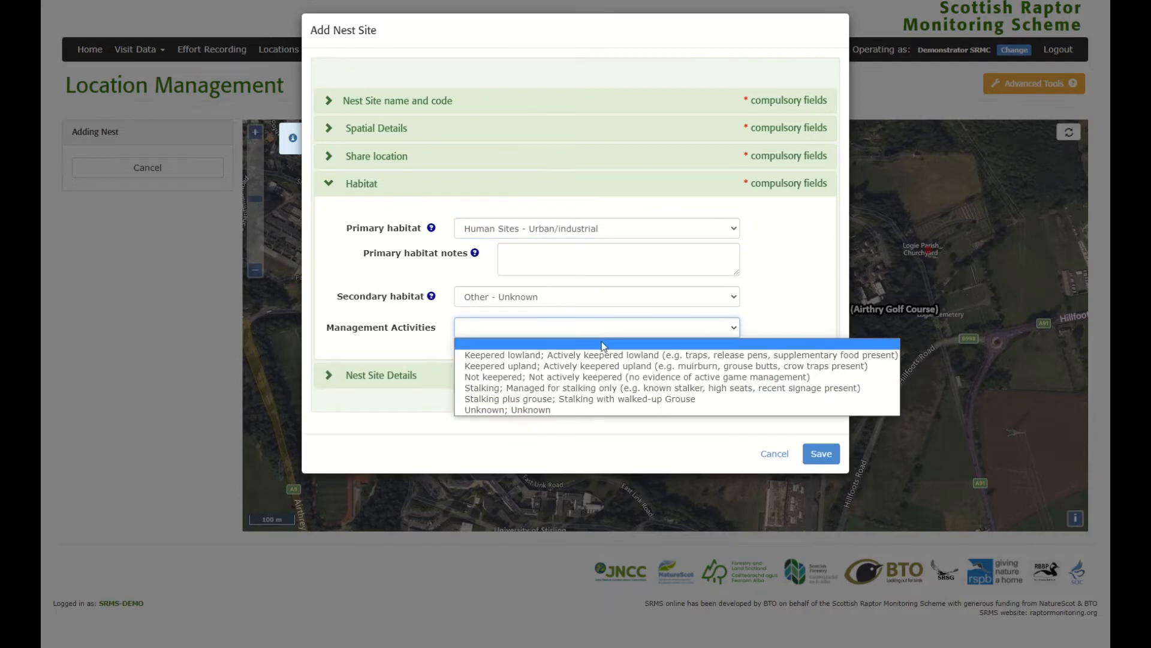
{"action": "left_click", "coordinate": [567, 410]}
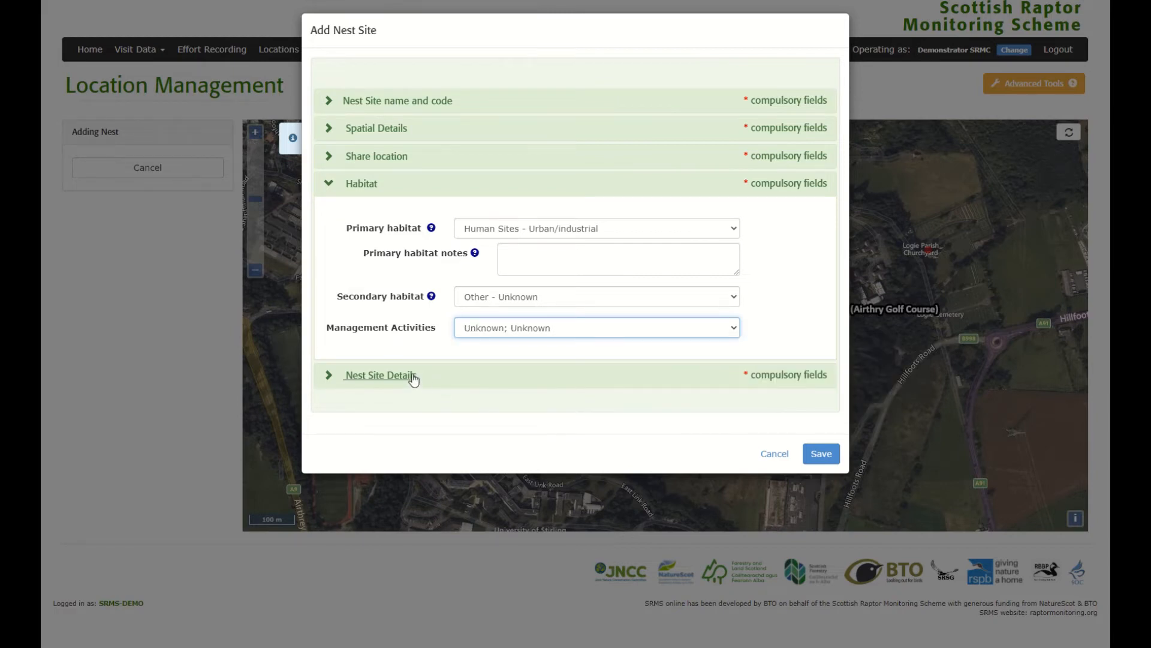
- In the nest site details, set the nest type to New self-built nest and the site type to Industrial/urban building
{"action": "left_click", "coordinate": [411, 377]}
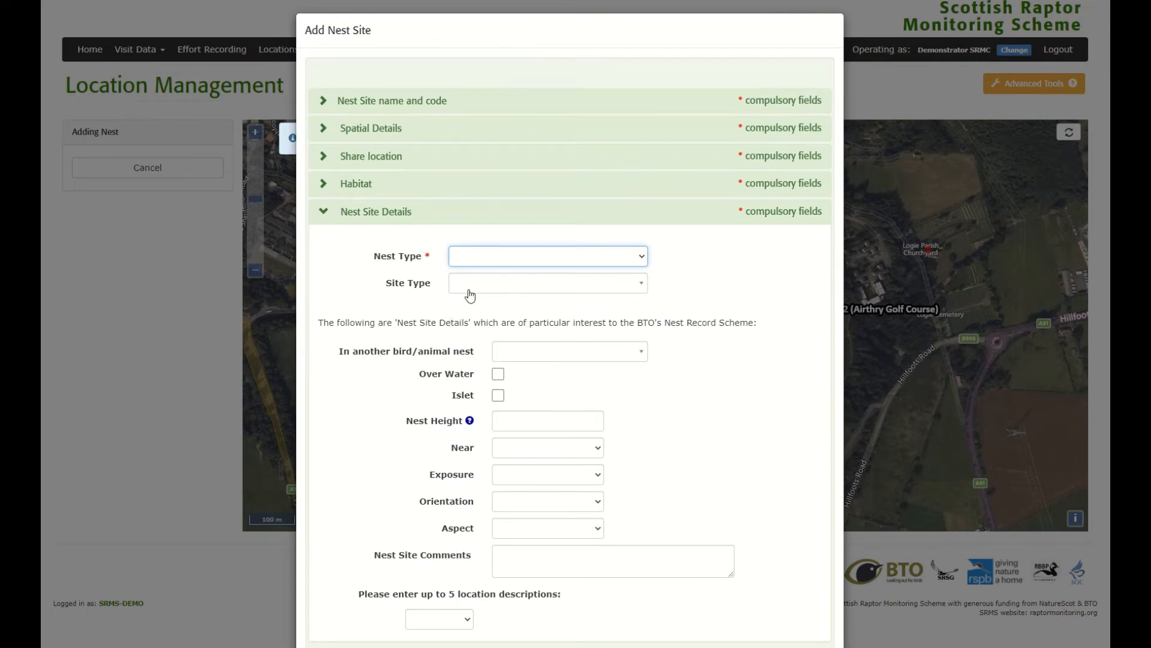
{"action": "left_click", "coordinate": [478, 257]}
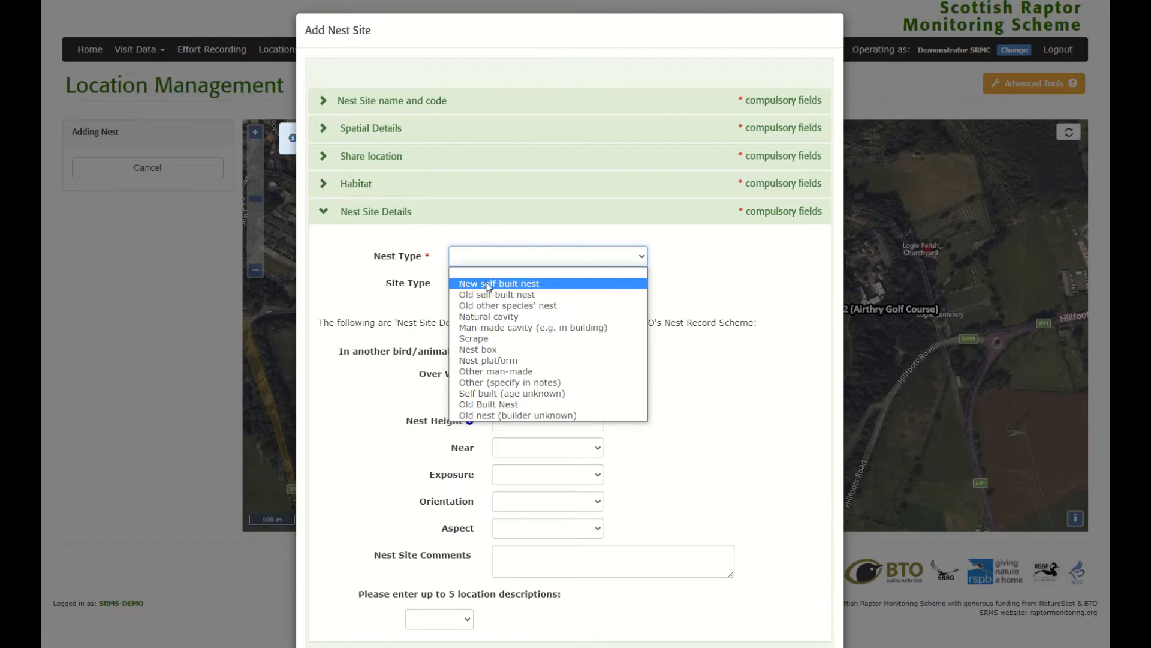
{"action": "left_click", "coordinate": [487, 286]}
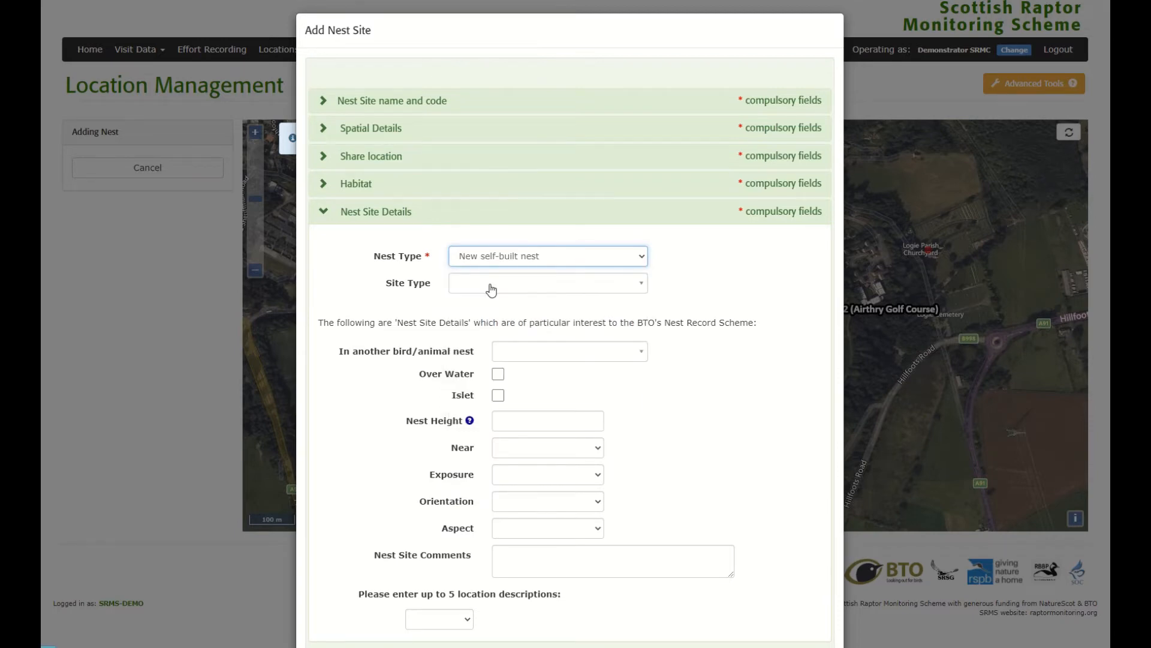
{"action": "left_click", "coordinate": [491, 285]}
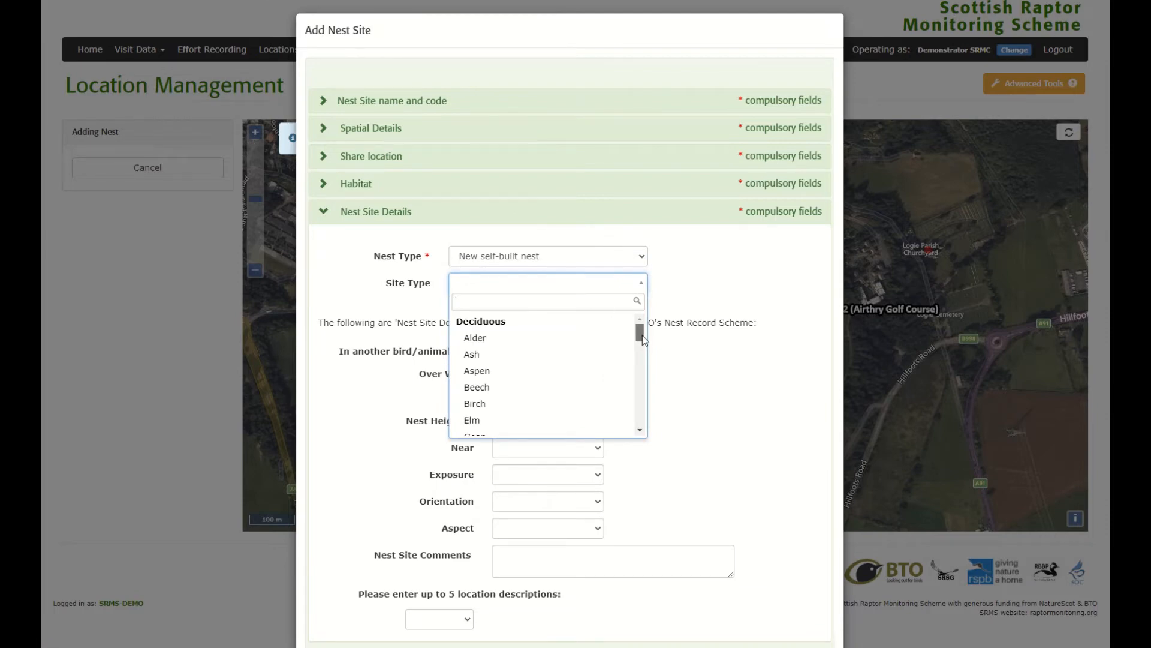
{"action": "left_click_drag", "start_coordinate": [642, 336], "coordinate": [642, 413]}
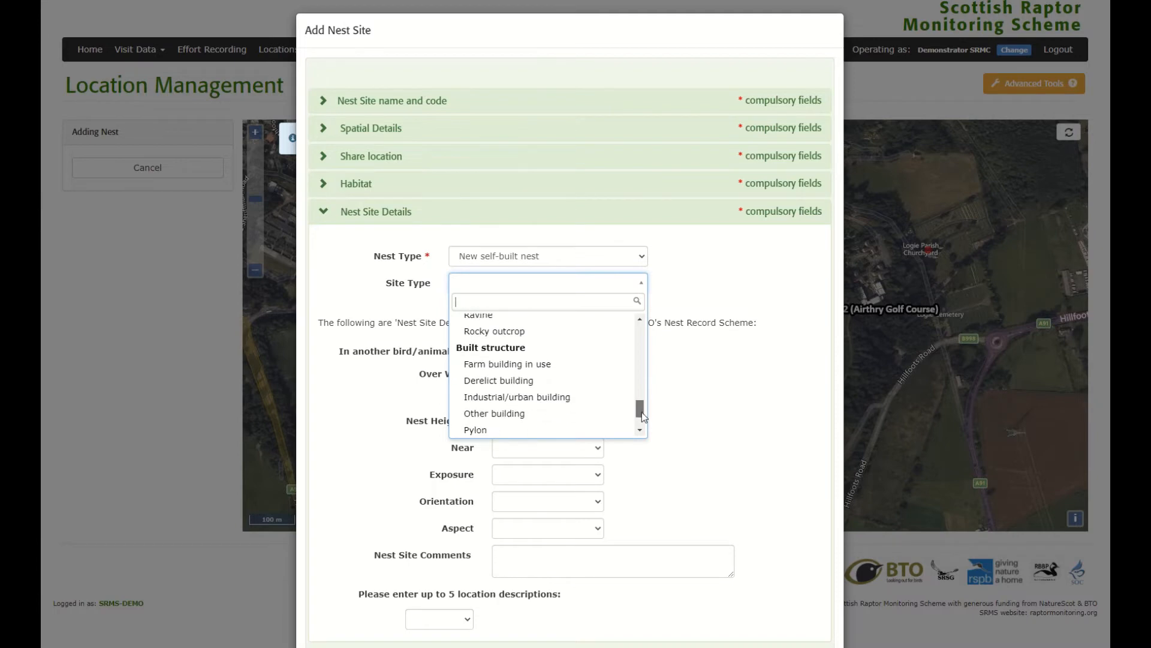
{"action": "left_click", "coordinate": [578, 400]}
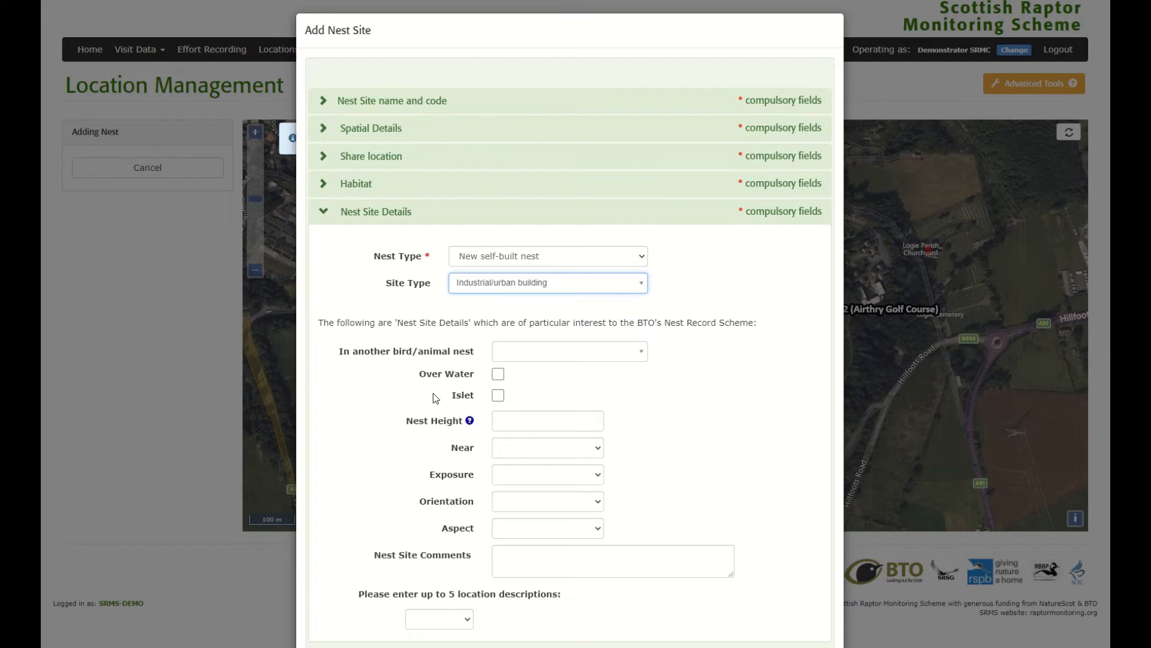
- Set the nest height to 10 and the exposure to Exposed, leaving the Near field blank
{"action": "left_click", "coordinate": [509, 423]}
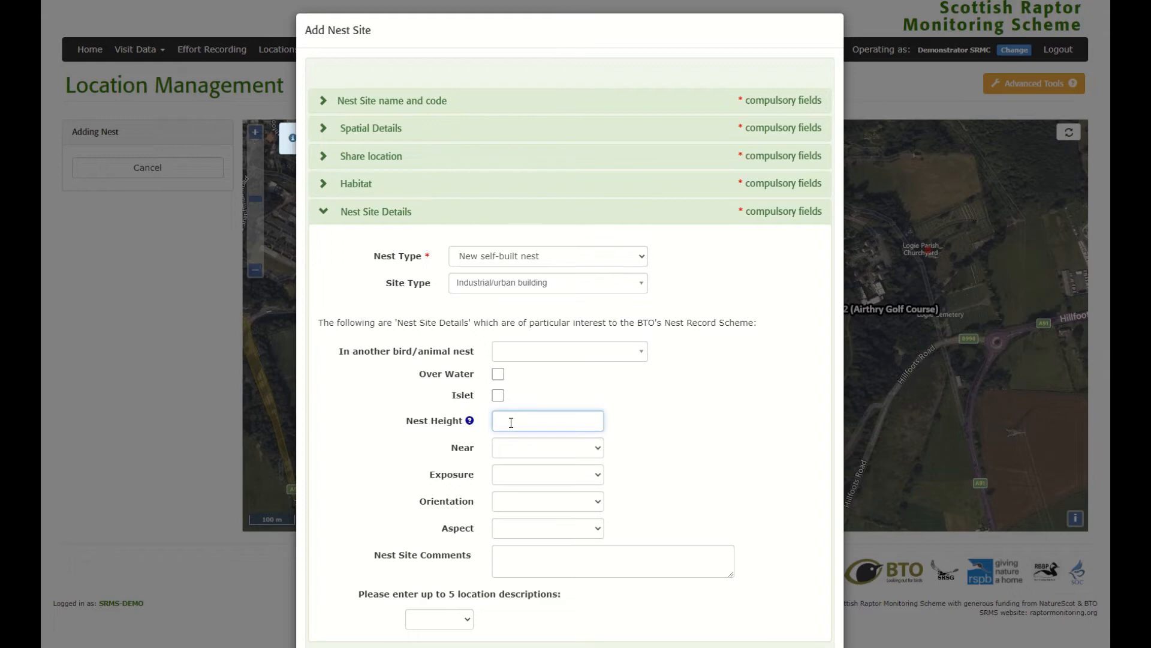
{"action": "type", "text": "10"}
{"action": "left_click", "coordinate": [596, 449]}
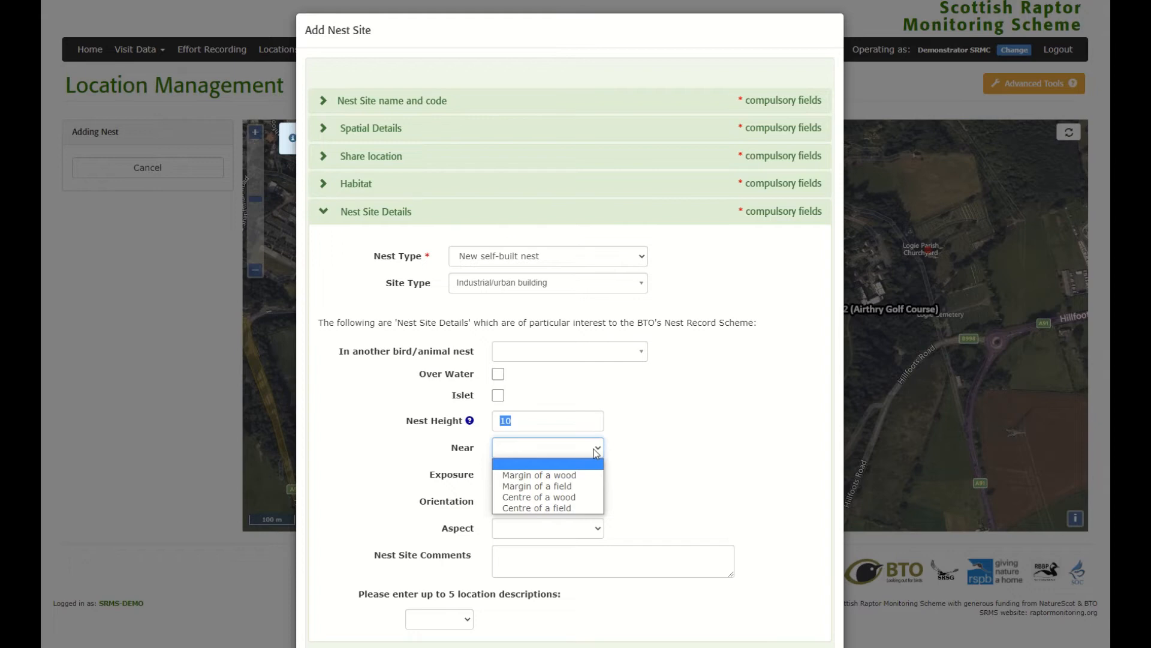
{"action": "left_click", "coordinate": [596, 453]}
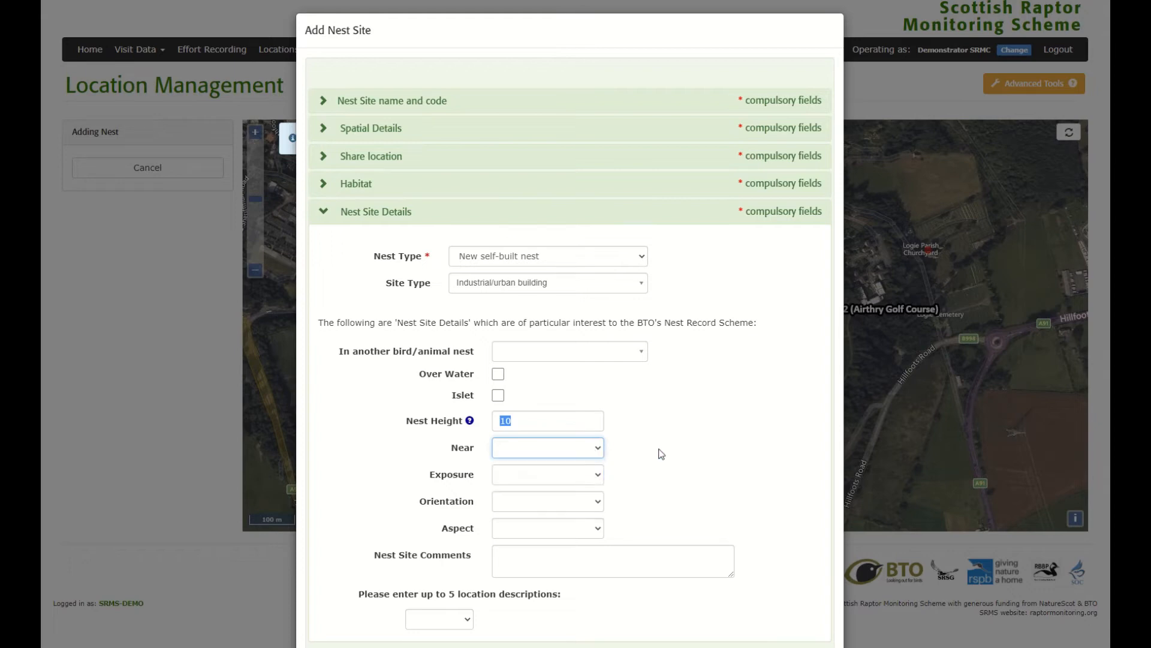
{"action": "left_click", "coordinate": [587, 481]}
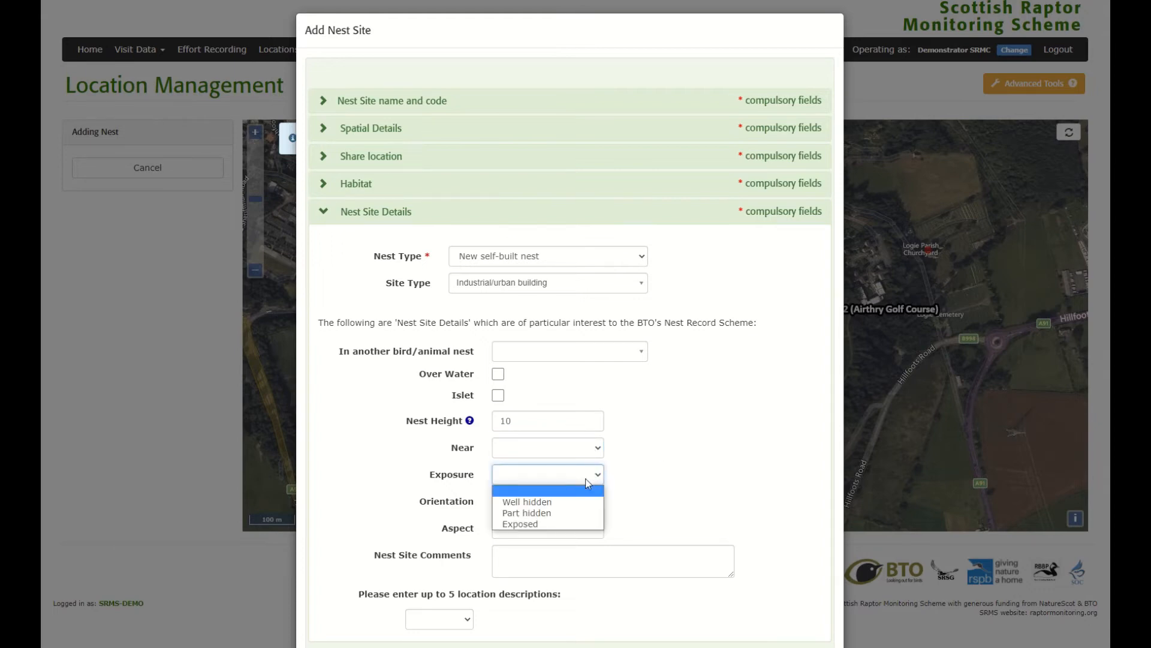
{"action": "left_click", "coordinate": [557, 524]}
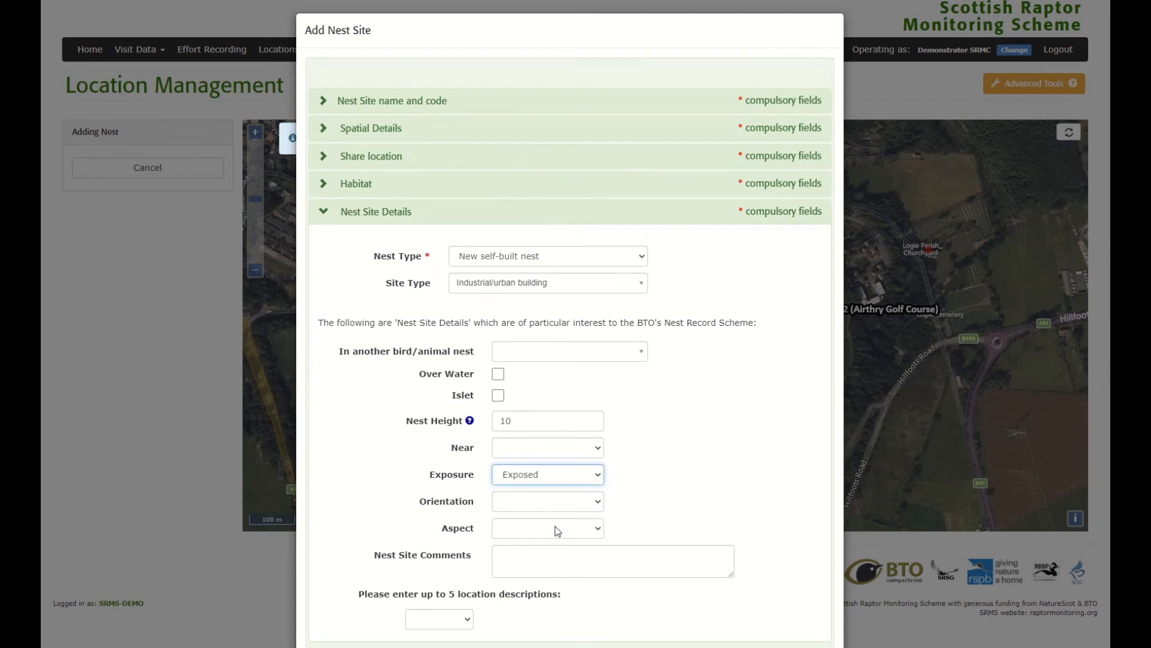
- Set the nest's orientation to West and its aspect to Vertical ground
{"action": "left_click", "coordinate": [558, 507]}
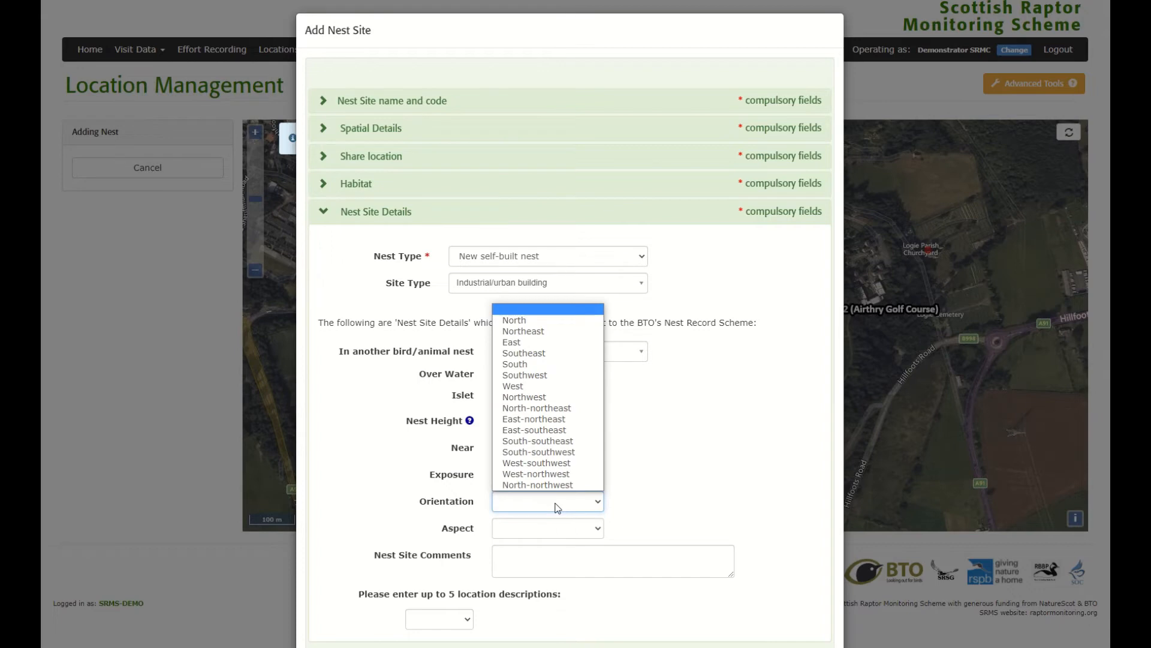
{"action": "left_click", "coordinate": [537, 387]}
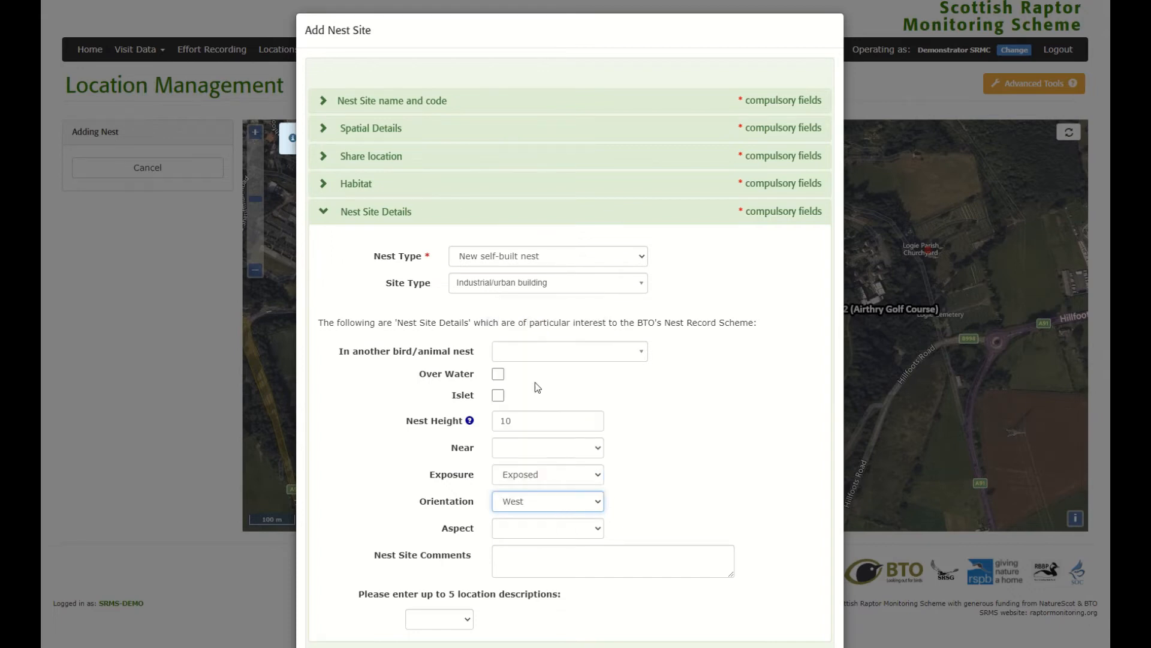
{"action": "left_click", "coordinate": [557, 529]}
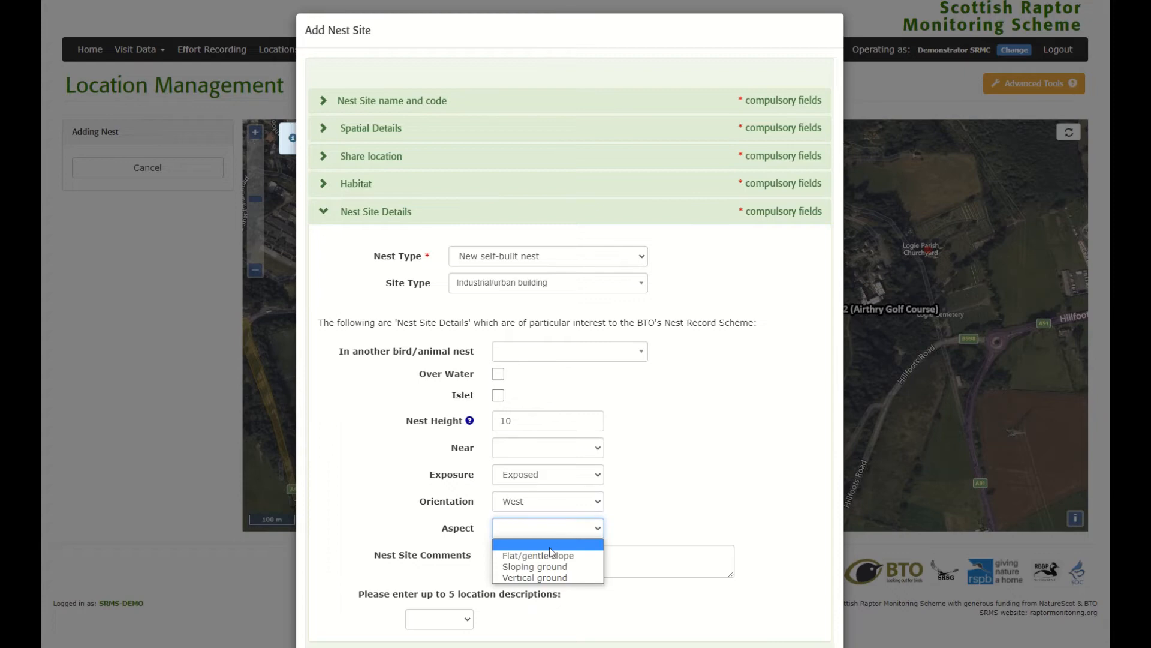
{"action": "left_click", "coordinate": [545, 578]}
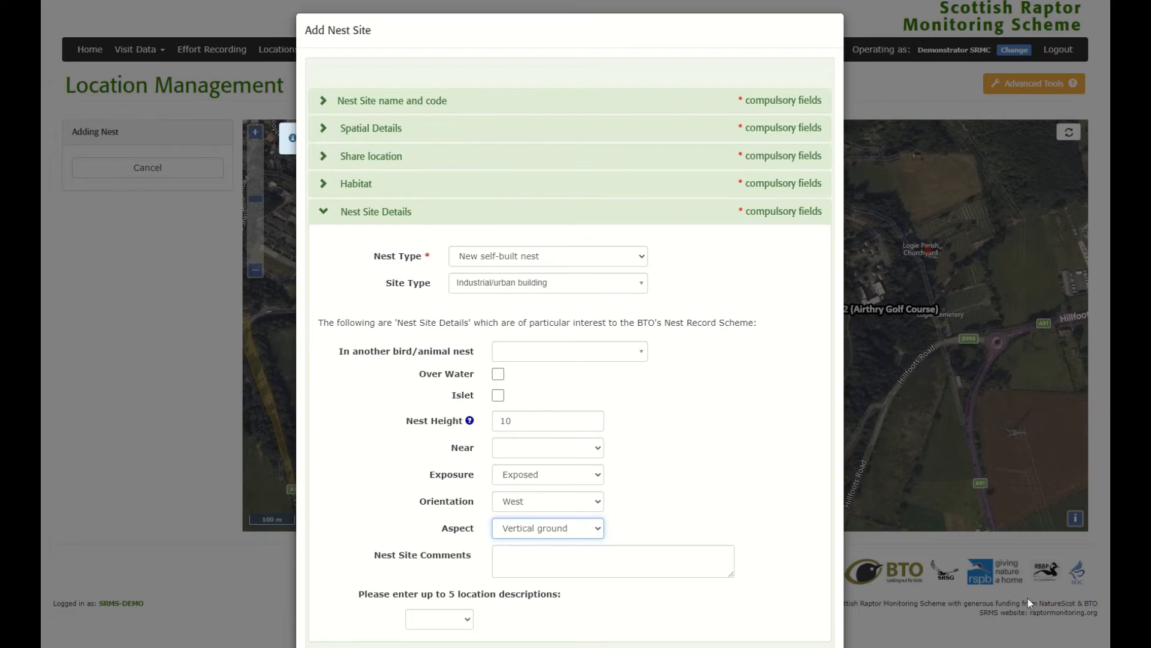
- Save the Logie Kirk nest site and locate it on the map
{"action": "scroll", "coordinate": [570, 324], "scroll_direction": "down", "scroll_amount": 2}
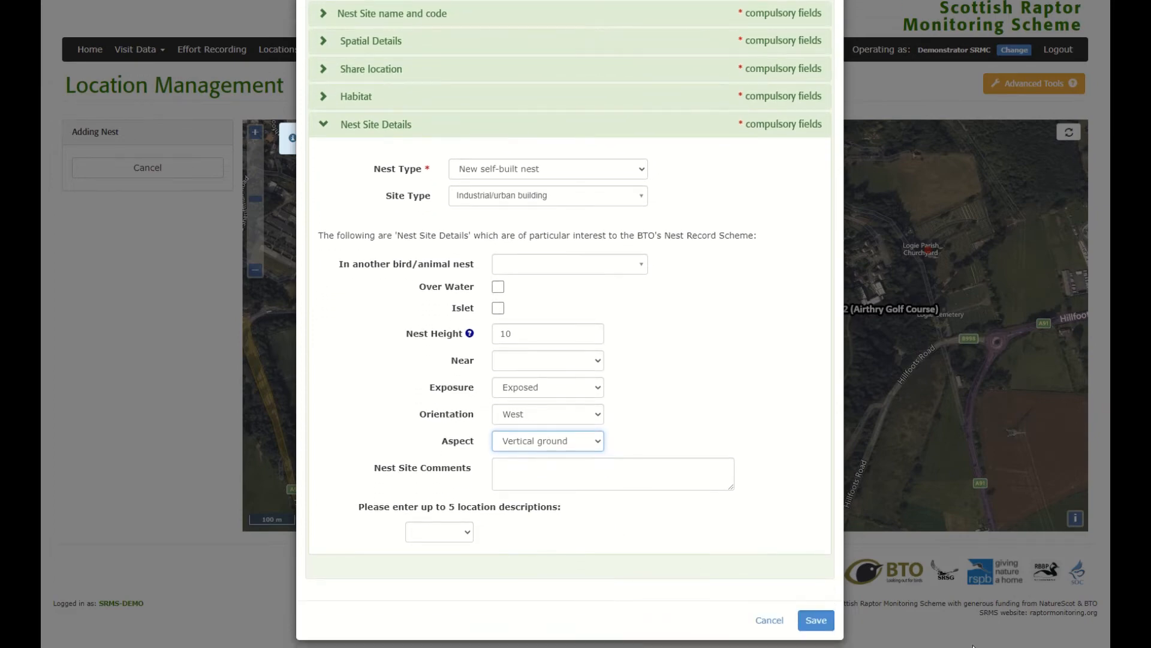
{"action": "left_click", "coordinate": [814, 619]}
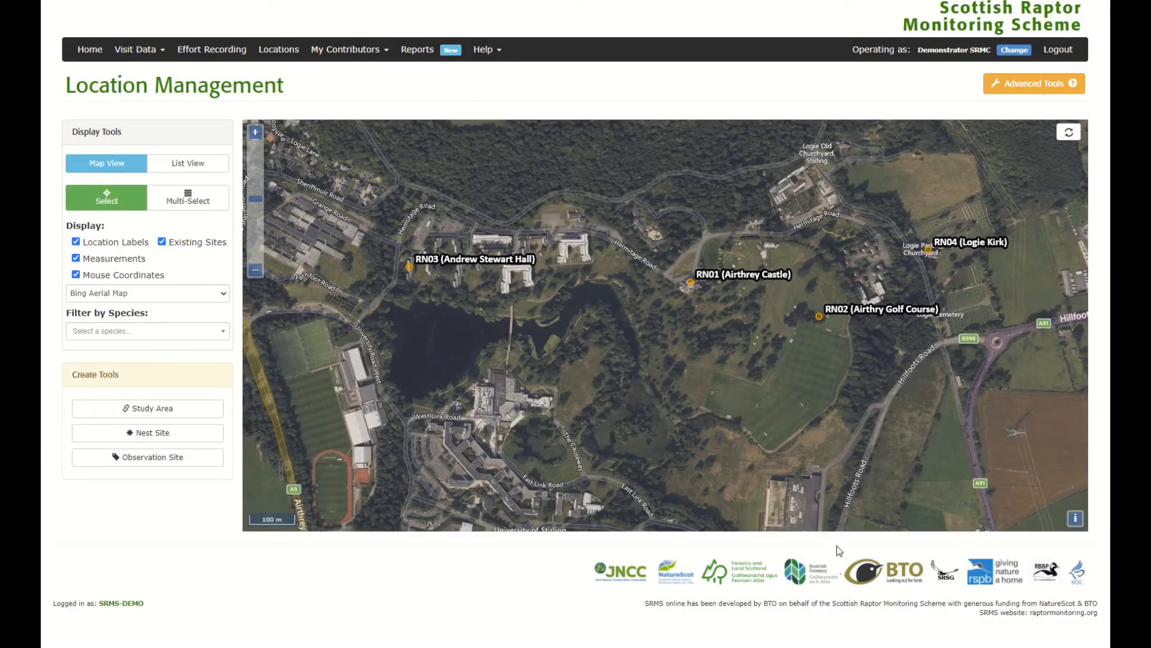
{"action": "left_click", "coordinate": [929, 250]}
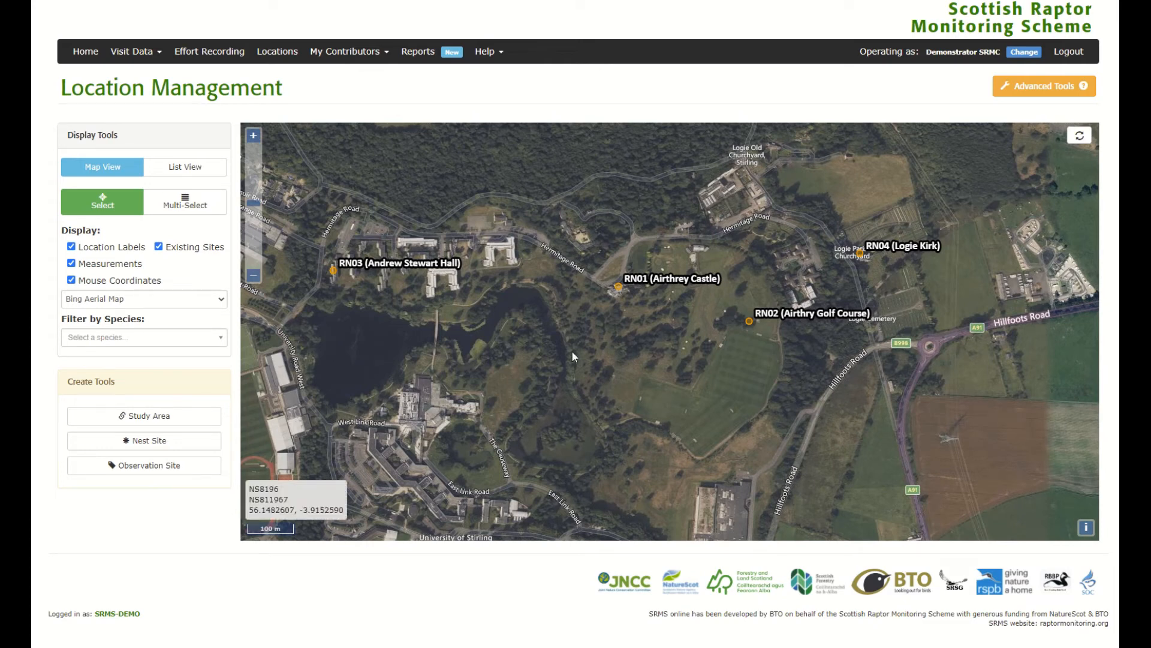
- Place another new nest site on the monument in the woodland clearing south of Hillfoots Road
{"action": "left_click_drag", "start_coordinate": [595, 454], "coordinate": [625, 239]}
{"action": "left_click_drag", "start_coordinate": [613, 371], "coordinate": [635, 221]}
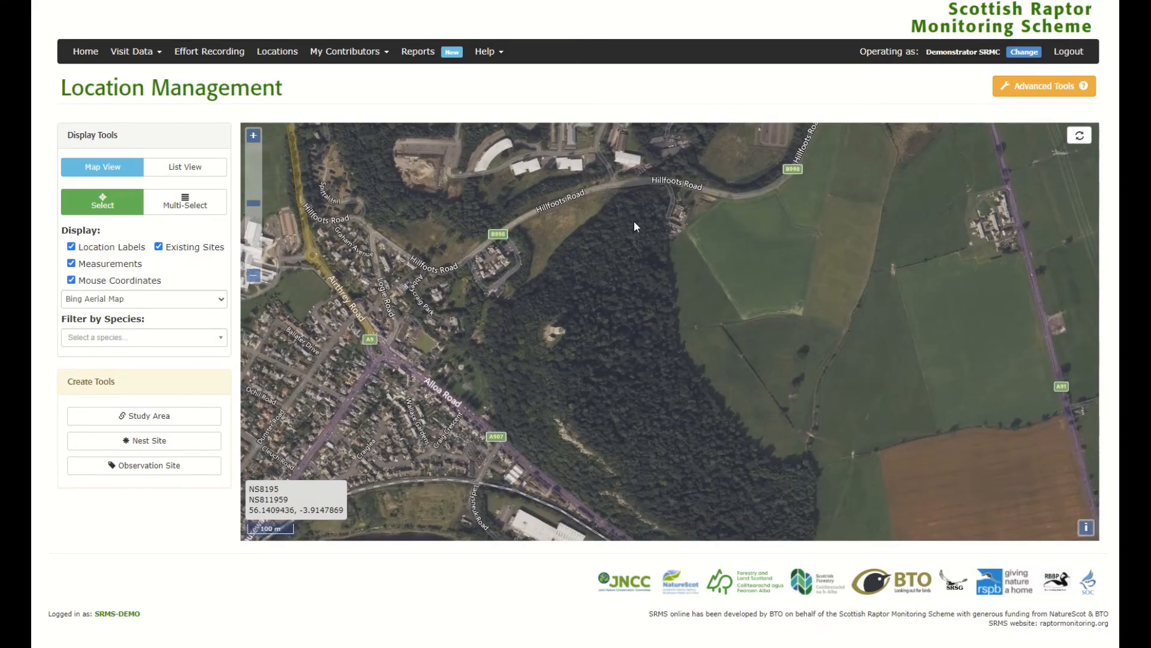
{"action": "left_click_drag", "start_coordinate": [551, 370], "coordinate": [661, 371]}
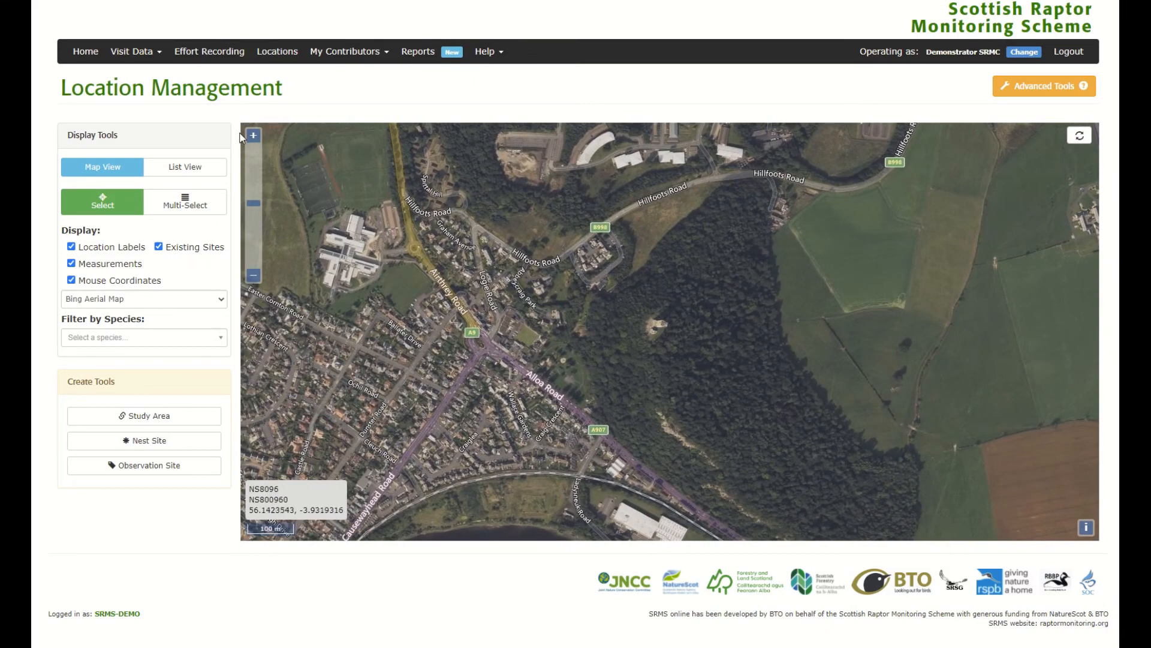
{"action": "scroll", "coordinate": [666, 327], "scroll_direction": "up", "scroll_amount": 2}
{"action": "left_click_drag", "start_coordinate": [459, 290], "coordinate": [502, 292]}
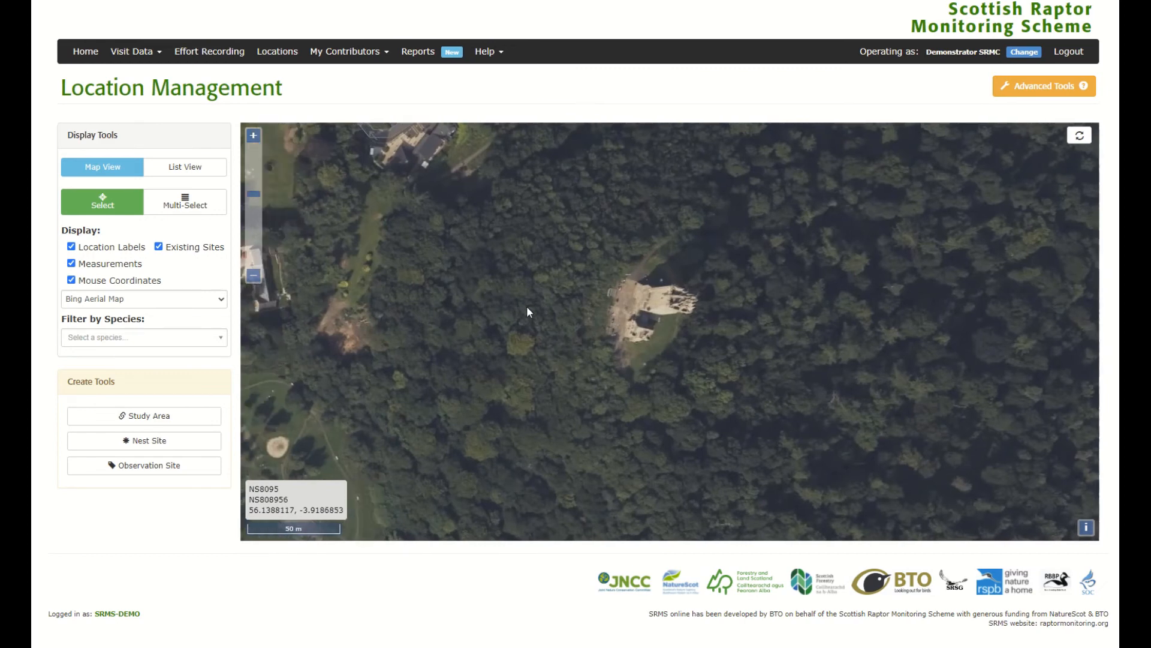
{"action": "left_click", "coordinate": [176, 443]}
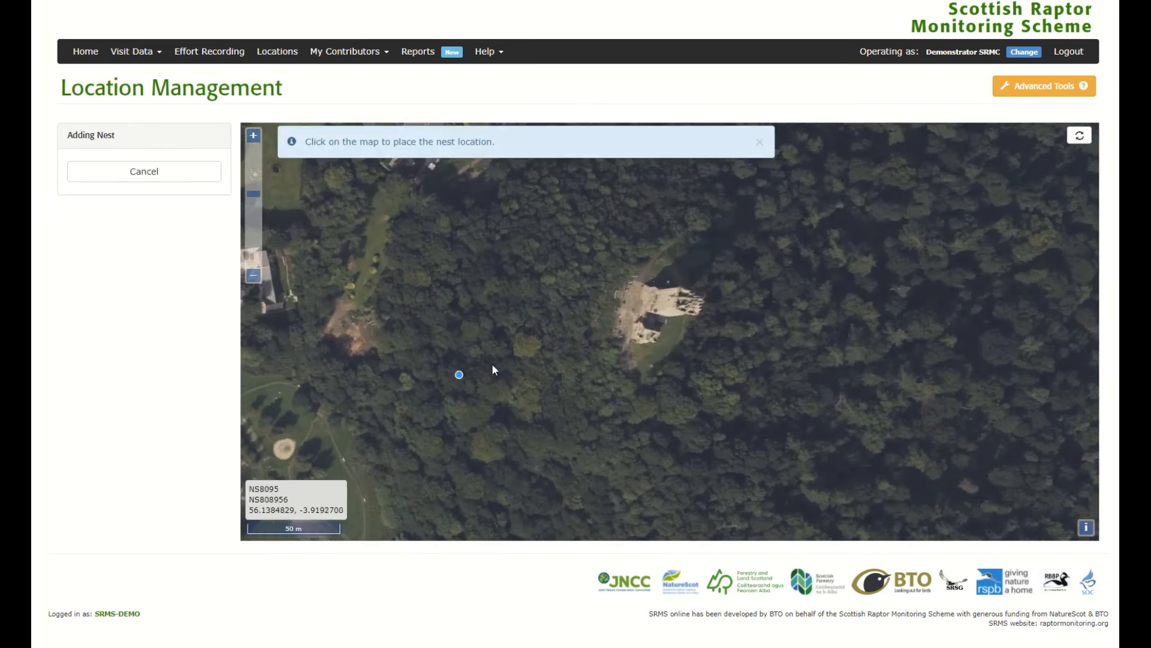
{"action": "left_click", "coordinate": [675, 304]}
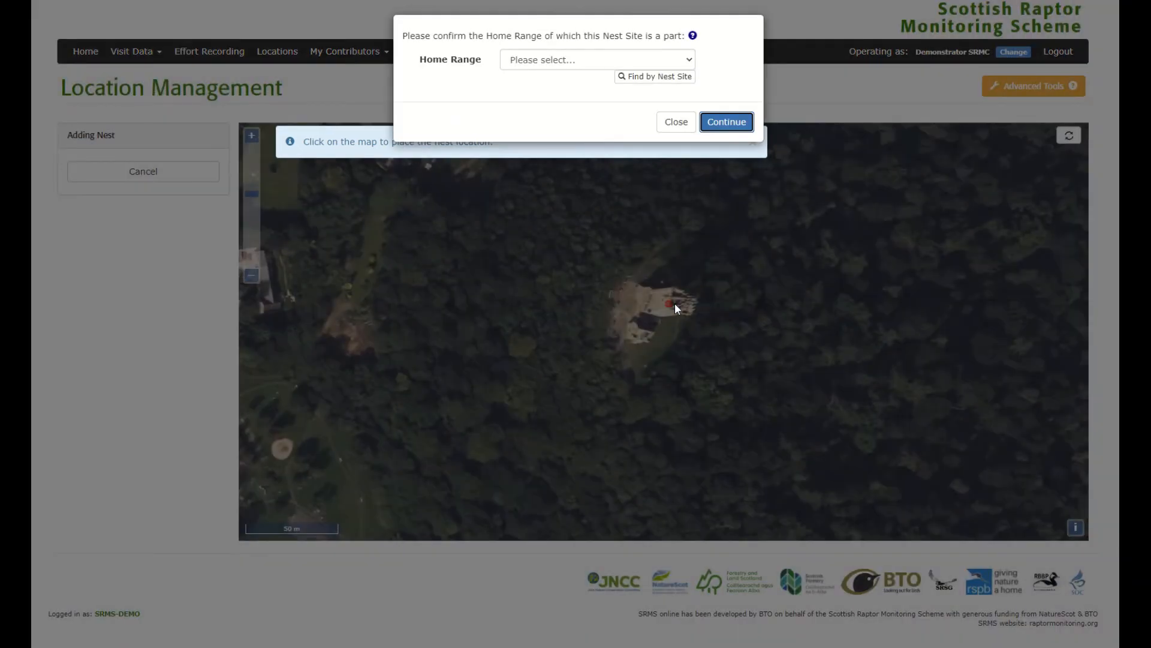
- Assign the new nest site to a newly created home range for the species RN RAVEN Raven
{"action": "left_click", "coordinate": [670, 59]}
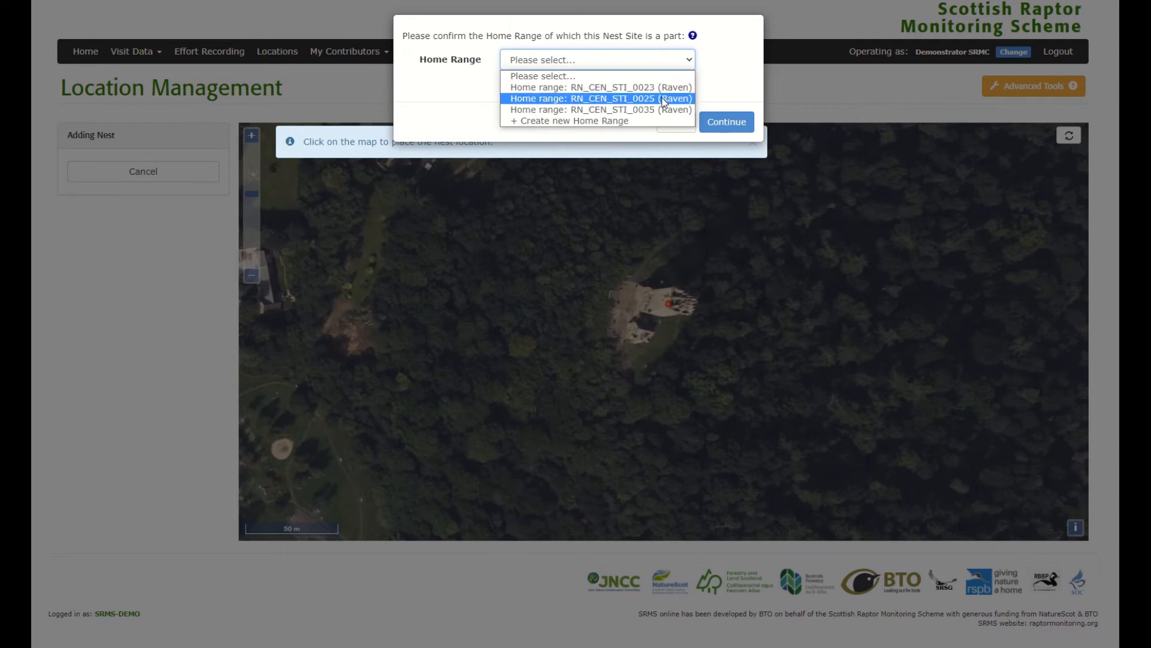
{"action": "left_click", "coordinate": [639, 121]}
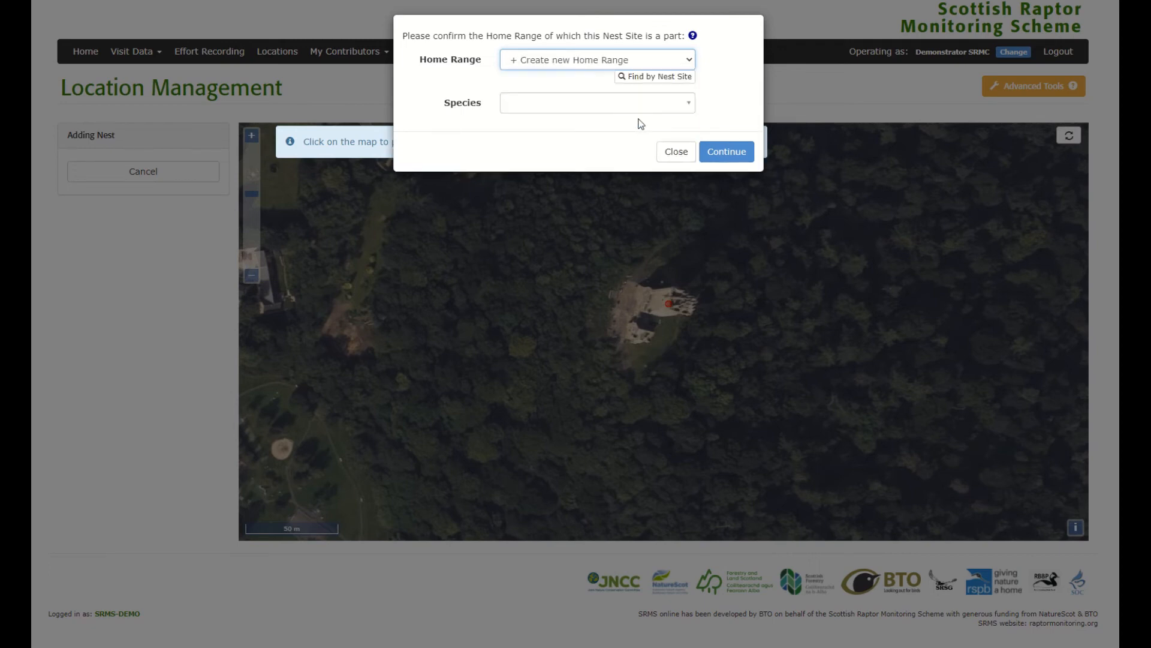
{"action": "left_click", "coordinate": [671, 107]}
{"action": "left_click_drag", "start_coordinate": [688, 150], "coordinate": [682, 245]}
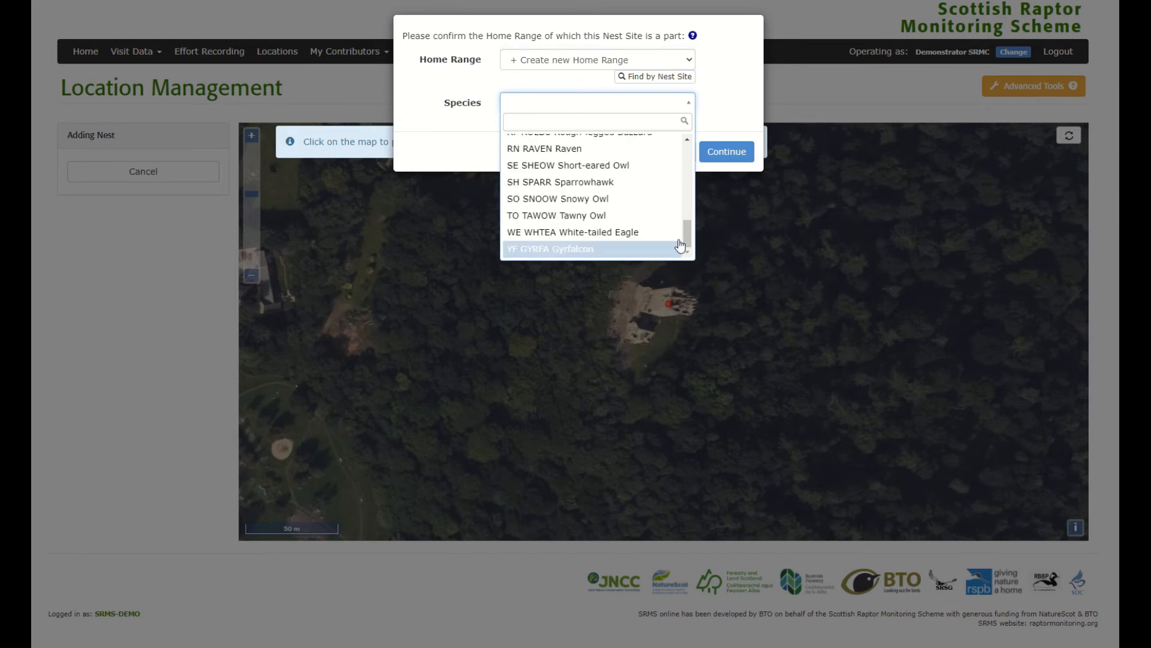
{"action": "left_click", "coordinate": [647, 150]}
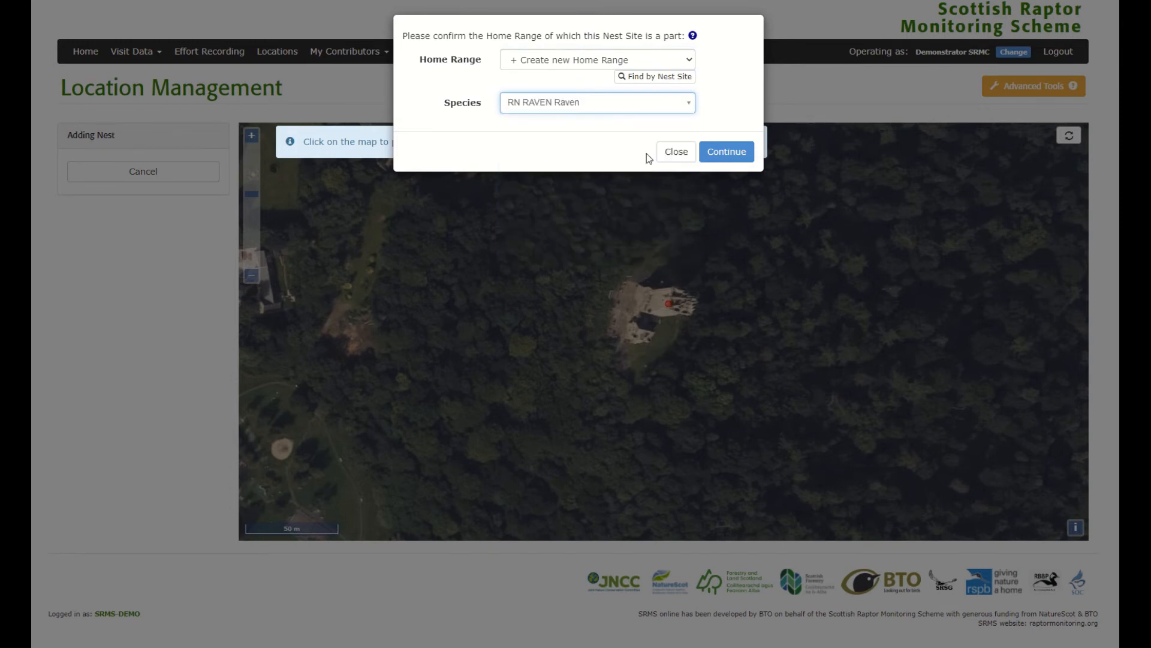
{"action": "left_click", "coordinate": [716, 155]}
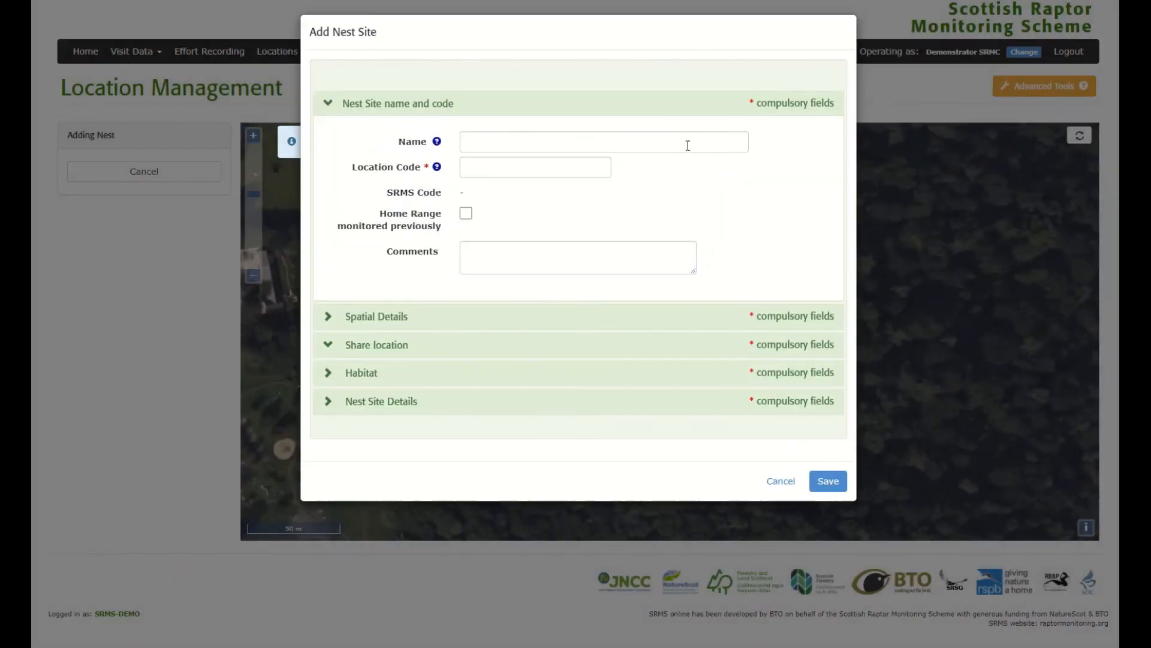
- Name the nest site Wallace Monument and give it the location code RN05
{"action": "left_click", "coordinate": [687, 143]}
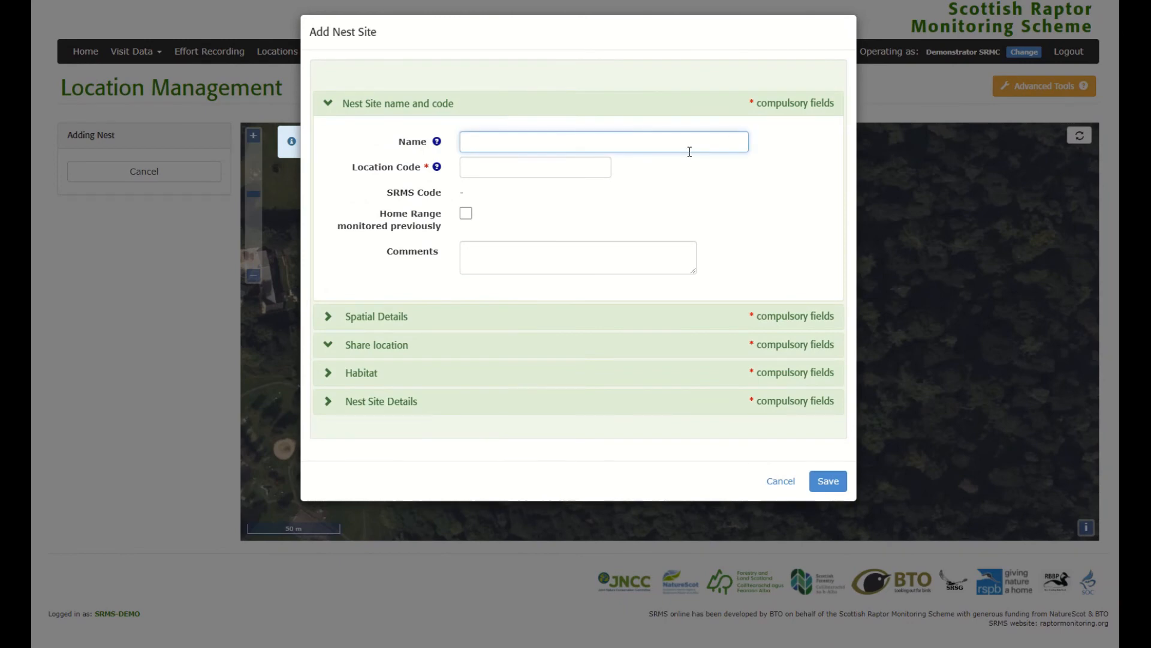
{"action": "type", "text": "Wallace <M"}
{"action": "key", "text": "BackSpace"}
{"action": "type", "text": "Monument"}
{"action": "left_click", "coordinate": [495, 171]}
{"action": "type", "text": "RN05"}
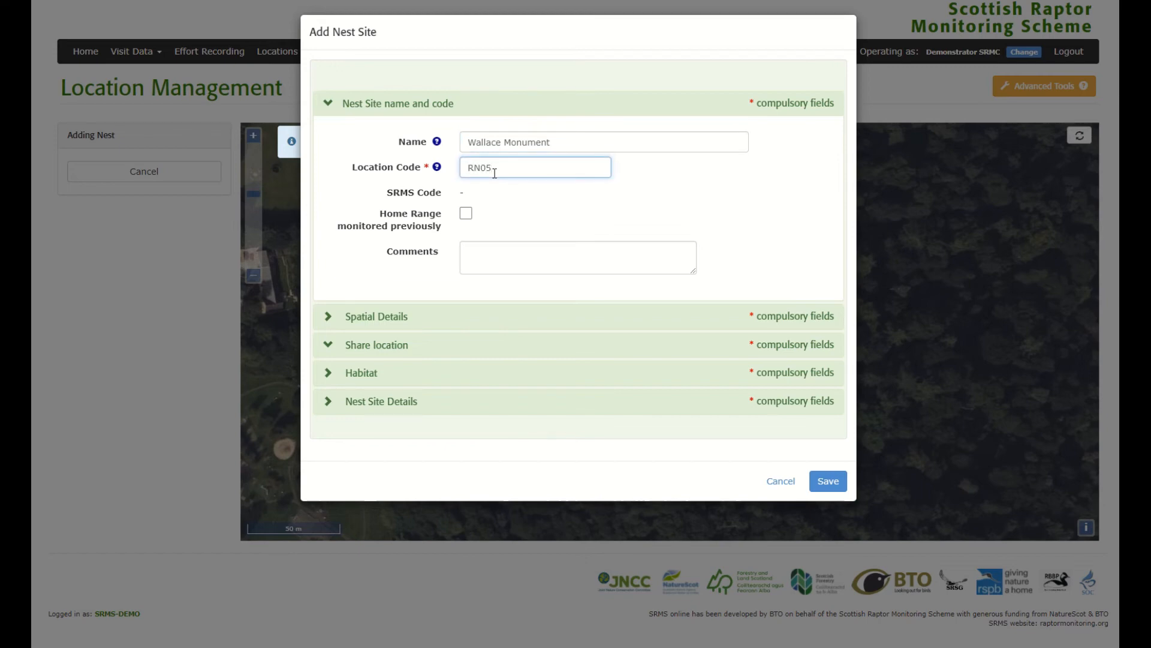
- Set the primary habitat to Human Sites - Suburban, garden, parkland and the management activities to Unknown; Unknown
{"action": "left_click", "coordinate": [411, 378]}
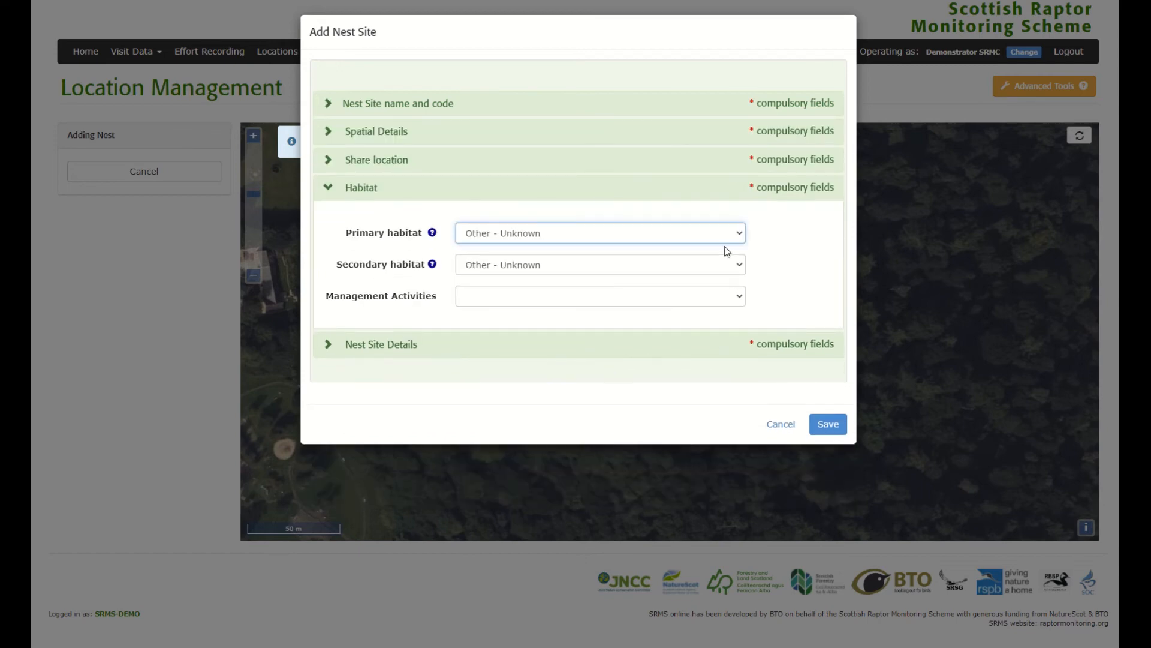
{"action": "left_click", "coordinate": [720, 233]}
{"action": "left_click_drag", "start_coordinate": [832, 297], "coordinate": [822, 455]}
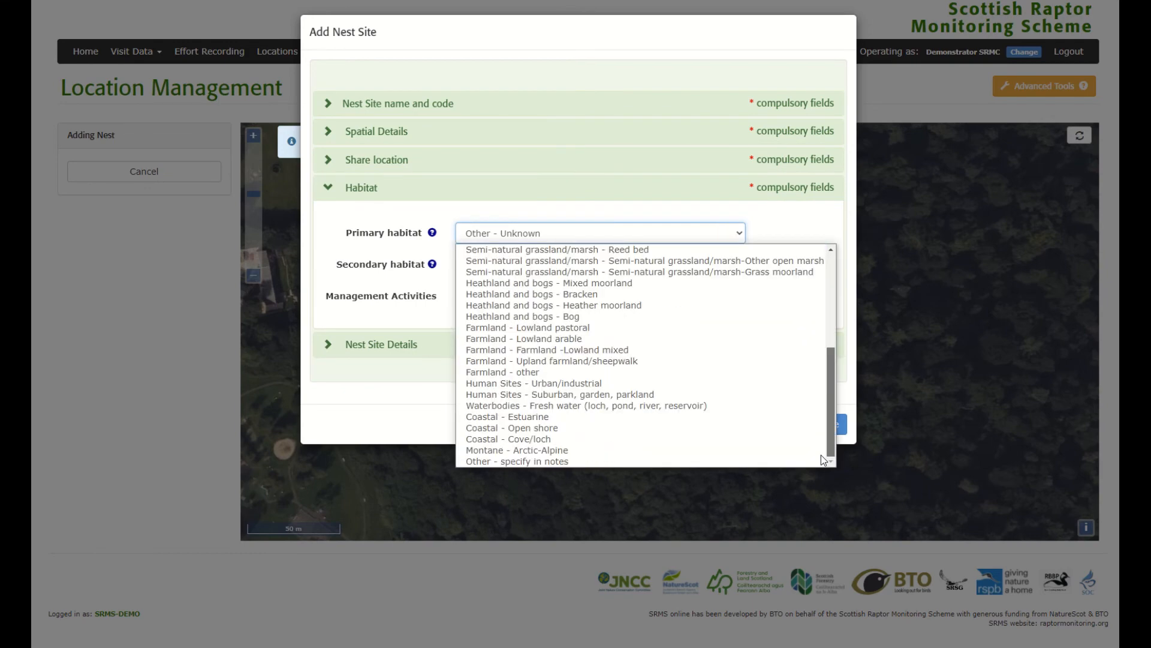
{"action": "left_click", "coordinate": [768, 396]}
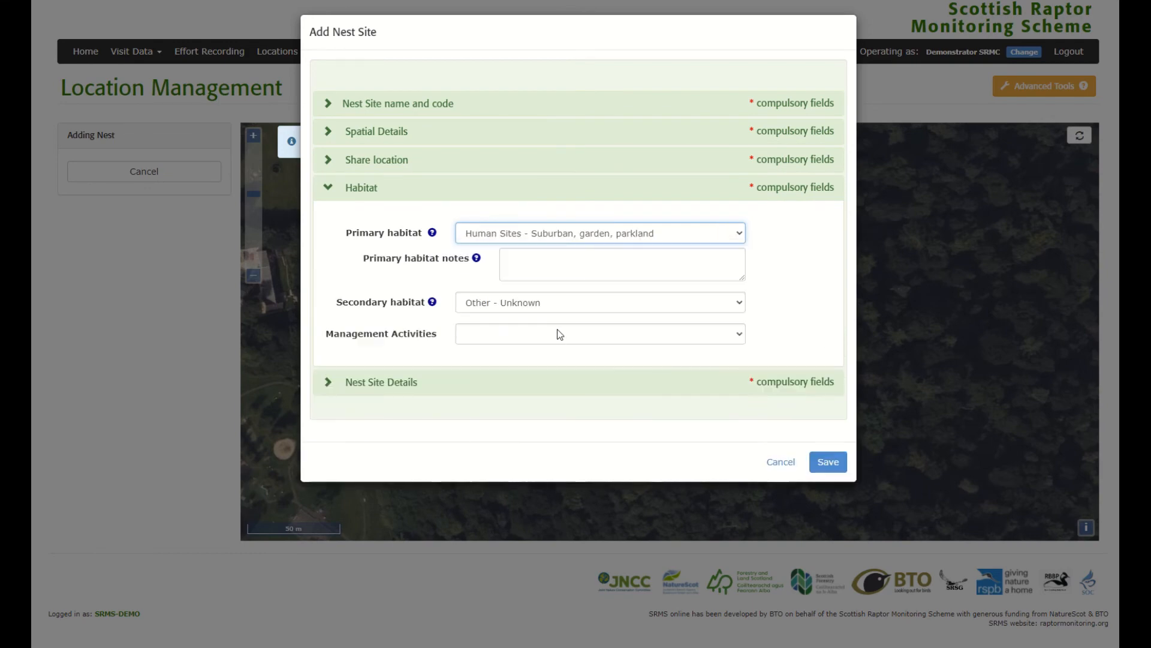
{"action": "left_click", "coordinate": [559, 334]}
{"action": "left_click", "coordinate": [522, 419]}
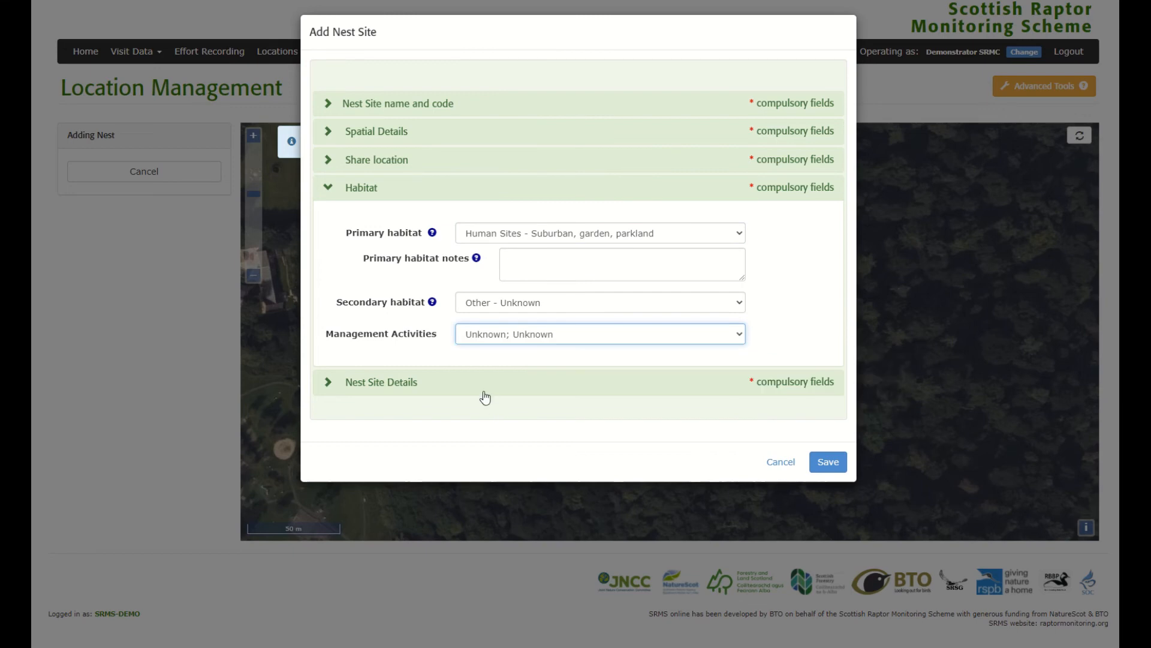
- In the nest site details, set the nest type to New self-built nest and the site type to Industrial/urban building
{"action": "left_click", "coordinate": [486, 384]}
{"action": "left_click", "coordinate": [474, 261]}
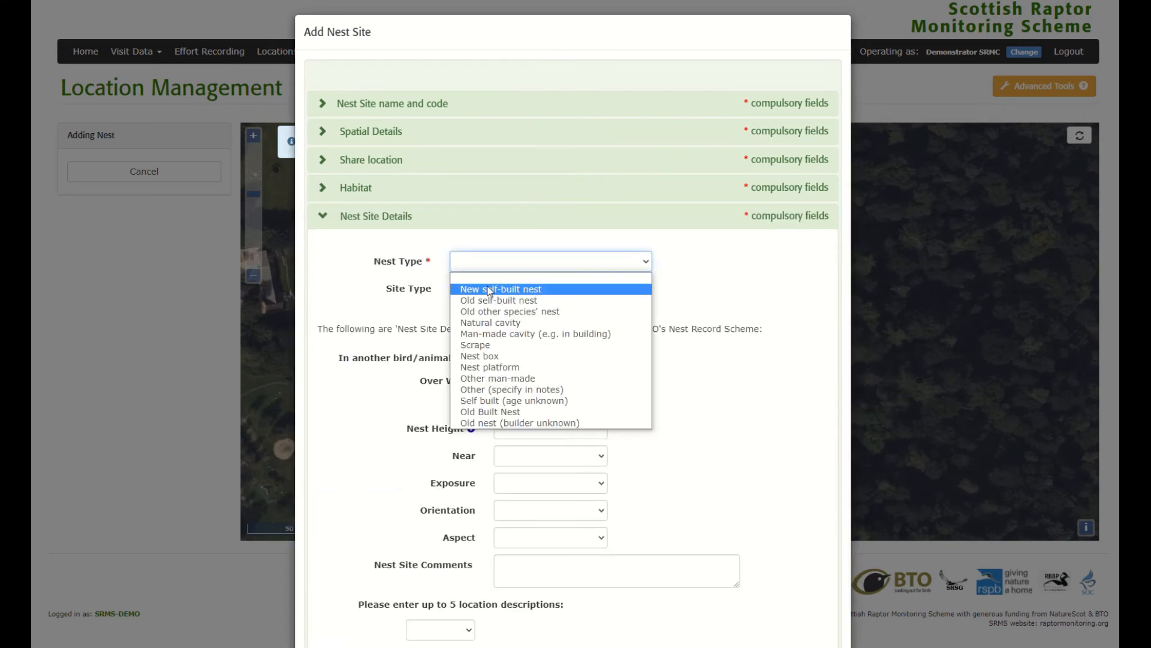
{"action": "left_click", "coordinate": [490, 290]}
{"action": "left_click", "coordinate": [489, 289]}
{"action": "left_click_drag", "start_coordinate": [643, 335], "coordinate": [643, 440]}
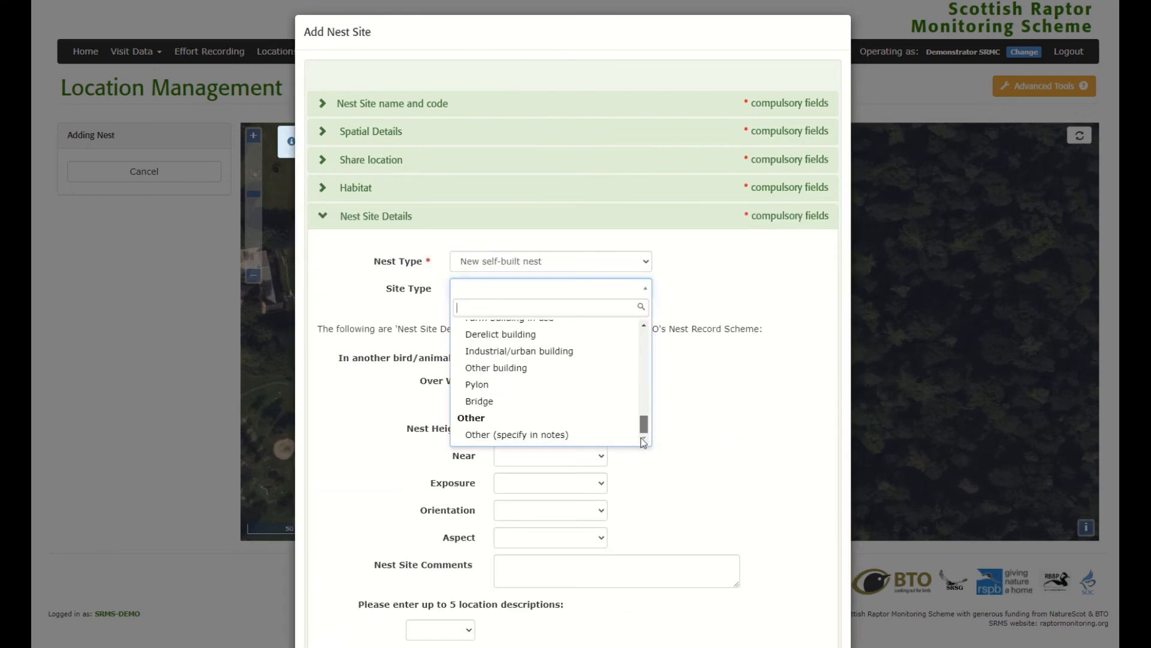
{"action": "scroll", "coordinate": [641, 428], "scroll_direction": "up", "scroll_amount": 1}
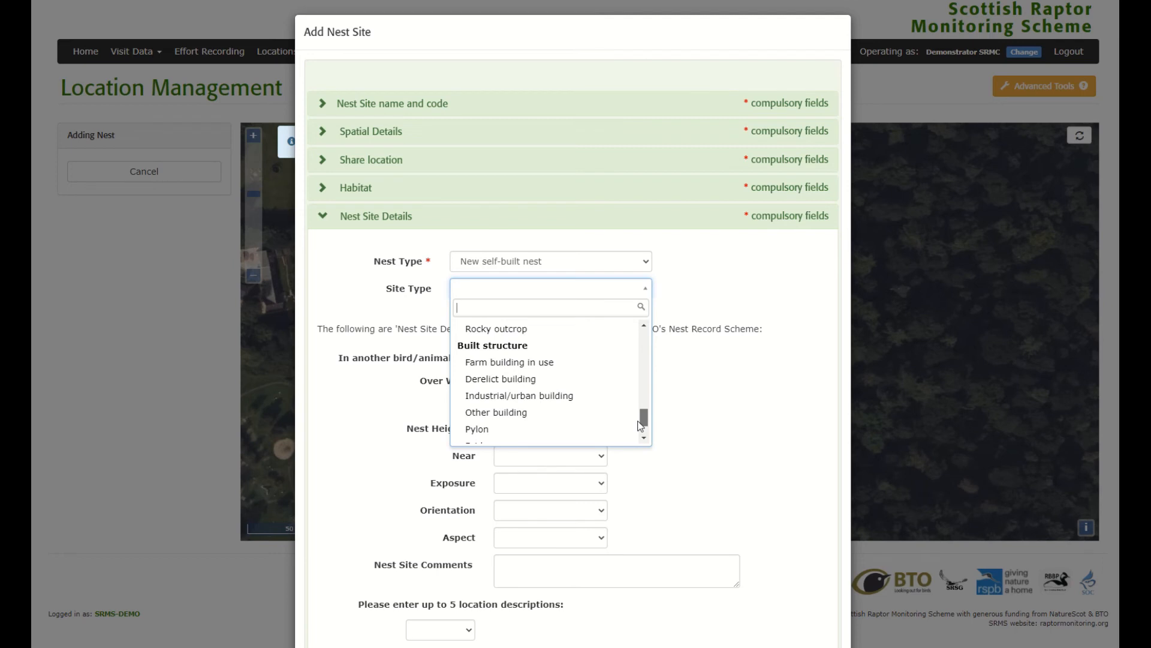
{"action": "left_click", "coordinate": [596, 397]}
- Set the nest height to 15 and the exposure to Exposed
{"action": "left_click", "coordinate": [568, 427]}
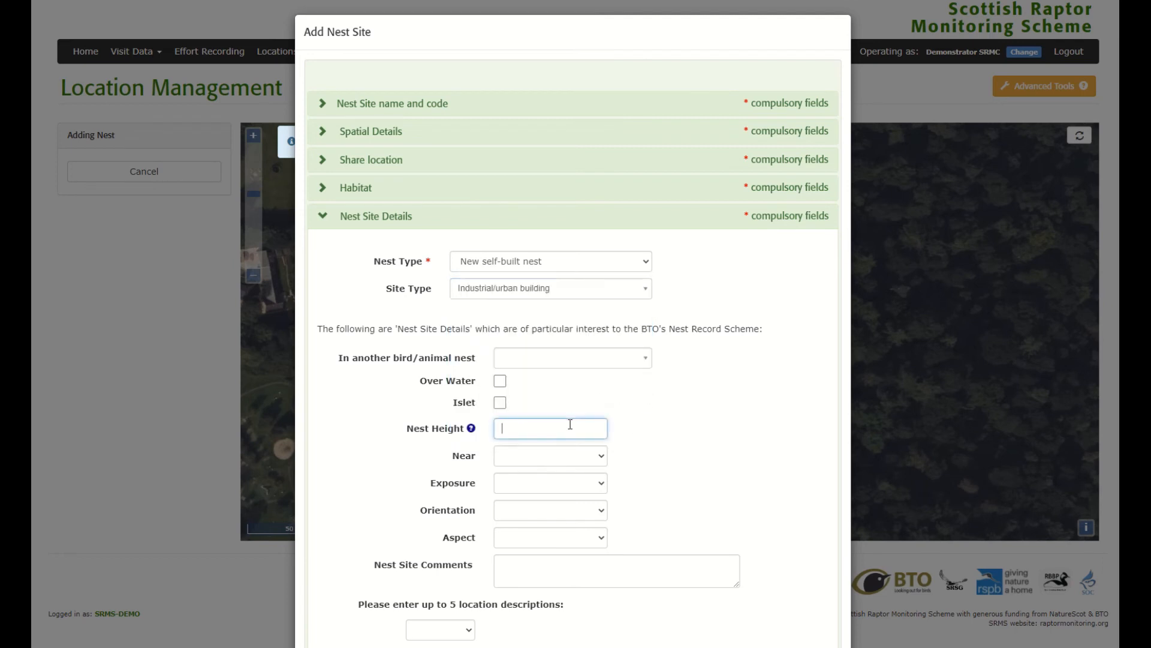
{"action": "type", "text": "15"}
{"action": "left_click", "coordinate": [568, 489]}
{"action": "left_click", "coordinate": [547, 533]}
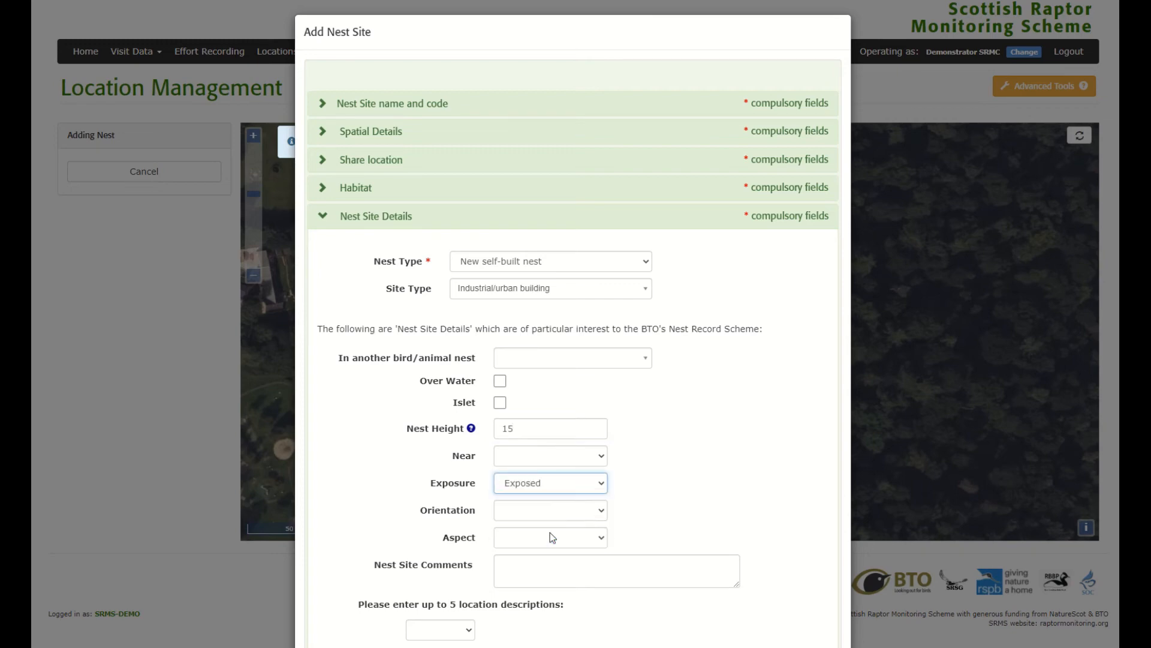
- Set the orientation to Southwest and the aspect to Vertical ground, and save the new nest site
{"action": "left_click", "coordinate": [547, 511]}
{"action": "left_click", "coordinate": [544, 381]}
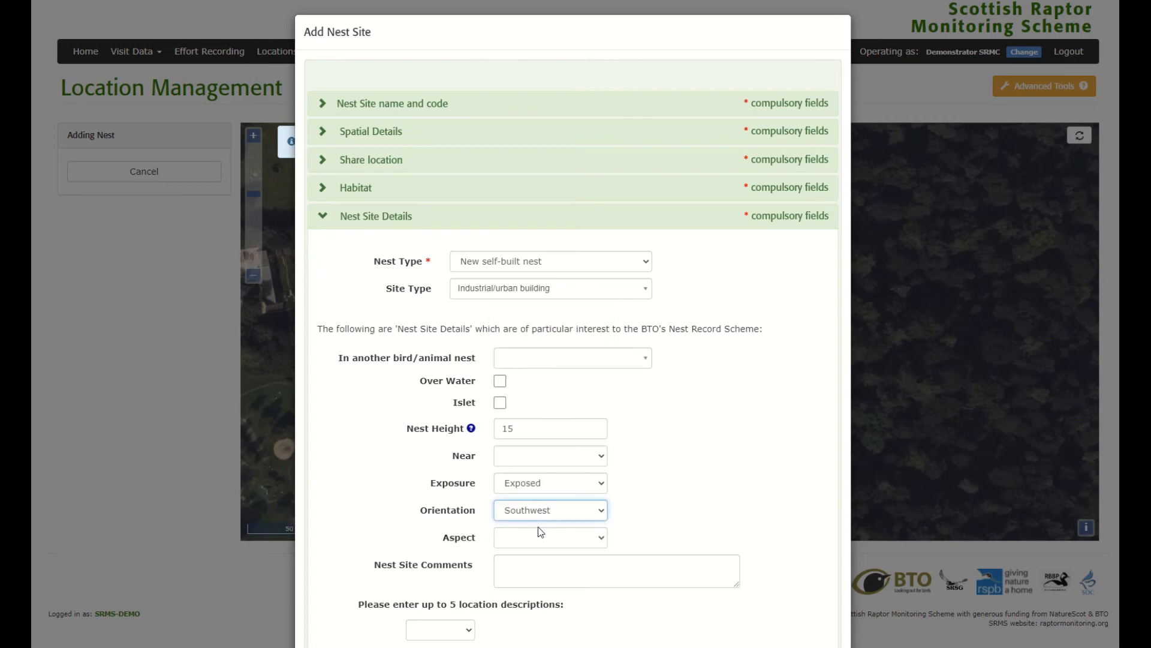
{"action": "left_click", "coordinate": [538, 534]}
{"action": "left_click", "coordinate": [537, 587]}
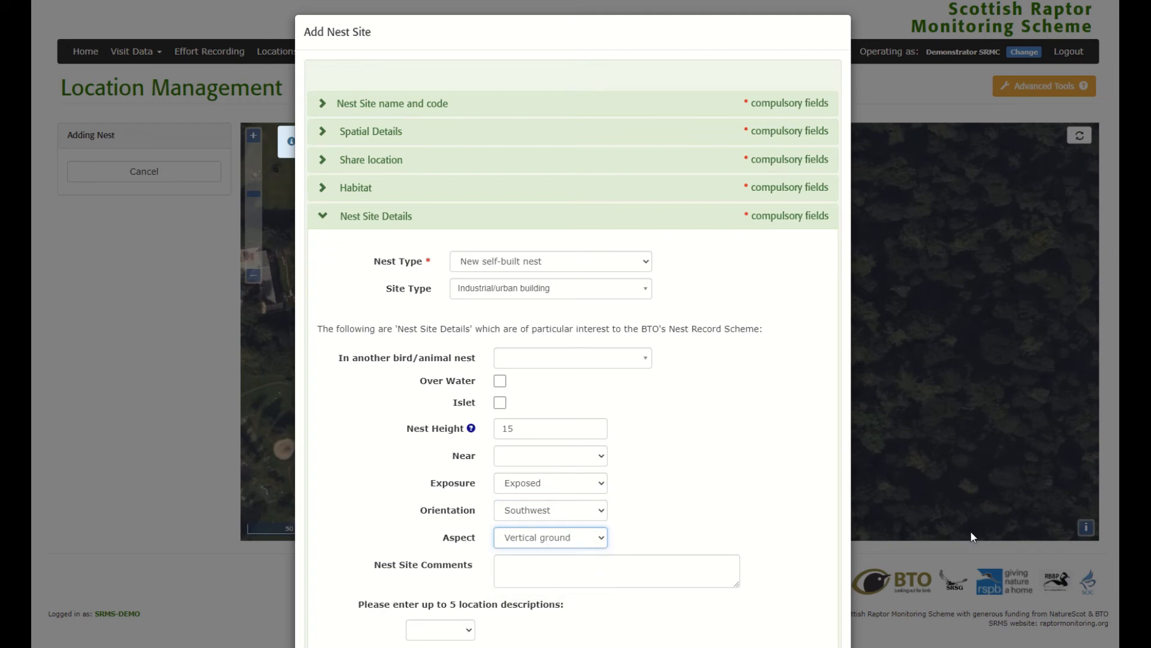
{"action": "scroll", "coordinate": [939, 600], "scroll_direction": "down", "scroll_amount": 2}
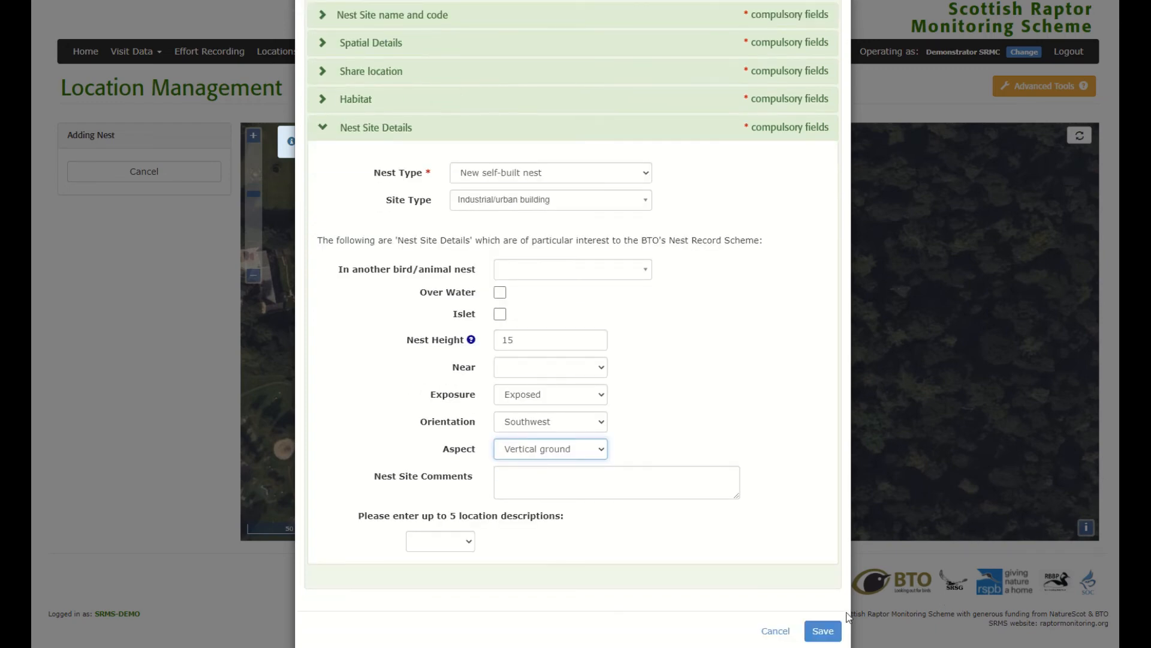
{"action": "left_click", "coordinate": [831, 631]}
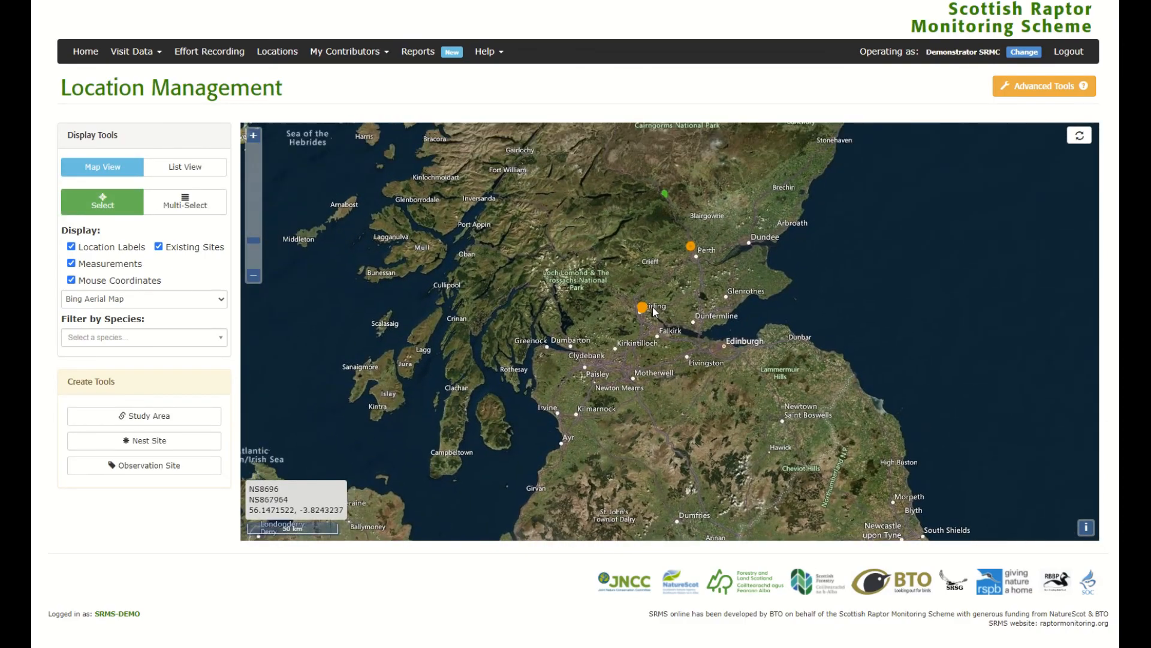
- Locate the RN05 (Wallace Monument) nest site near Stirling on the map, select it to check it, and clear the selection
{"action": "scroll", "coordinate": [652, 307], "scroll_direction": "up", "scroll_amount": 3}
{"action": "scroll", "coordinate": [603, 318], "scroll_direction": "up", "scroll_amount": 3}
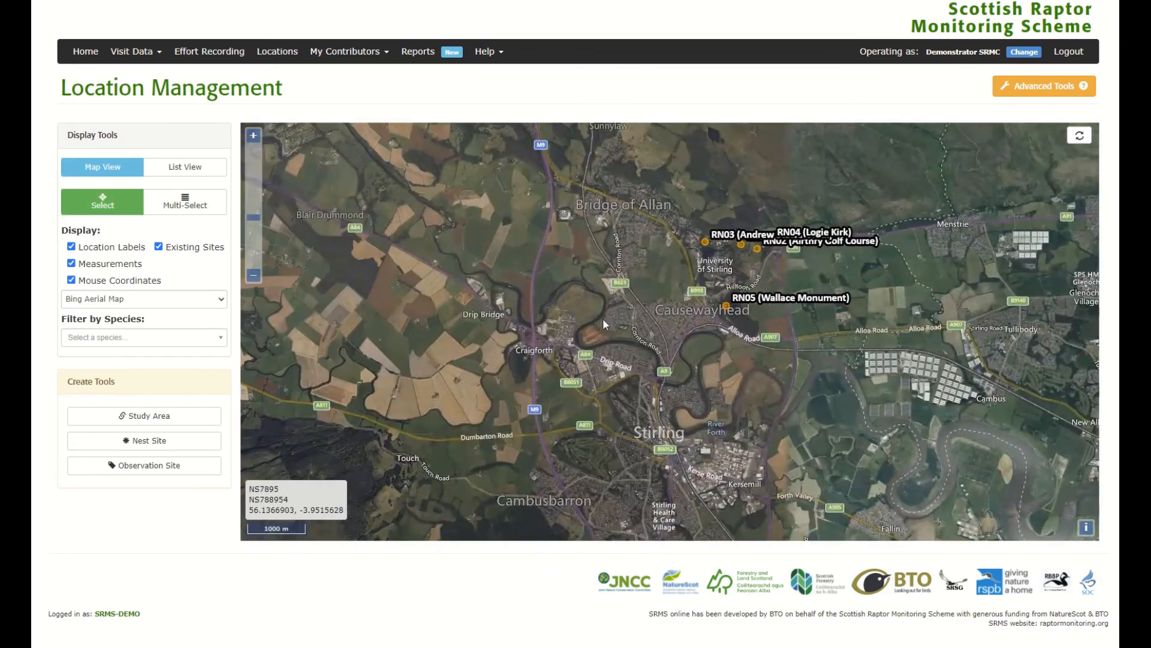
{"action": "scroll", "coordinate": [669, 412], "scroll_direction": "up", "scroll_amount": 2}
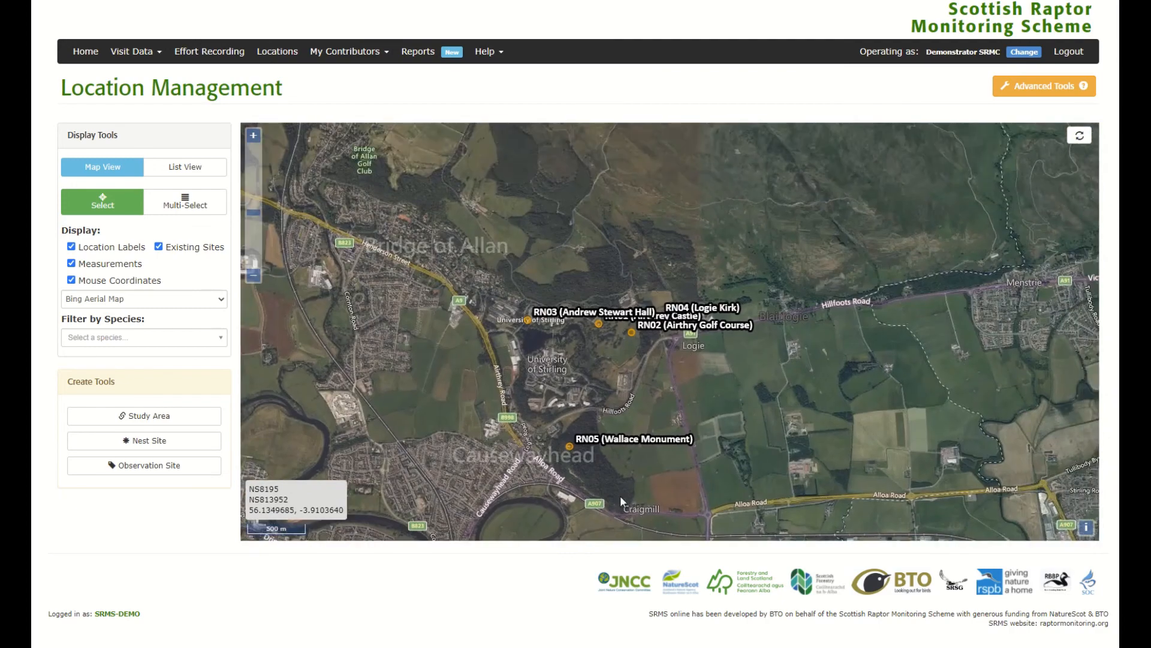
{"action": "scroll", "coordinate": [630, 441], "scroll_direction": "up", "scroll_amount": 1}
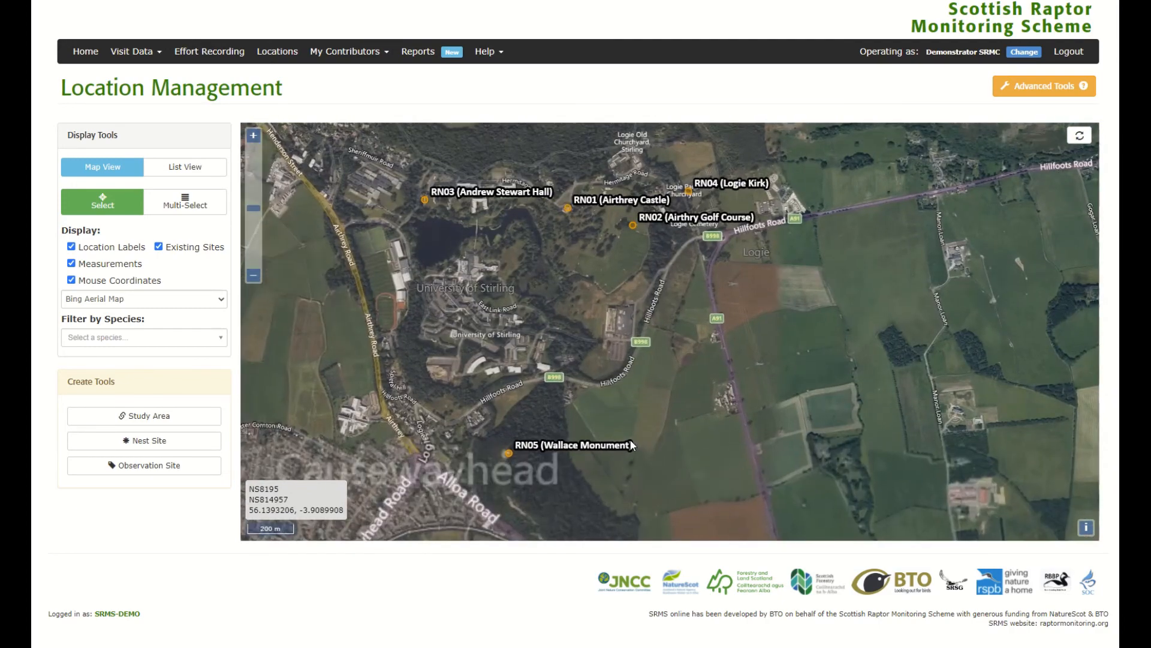
{"action": "left_click", "coordinate": [509, 454]}
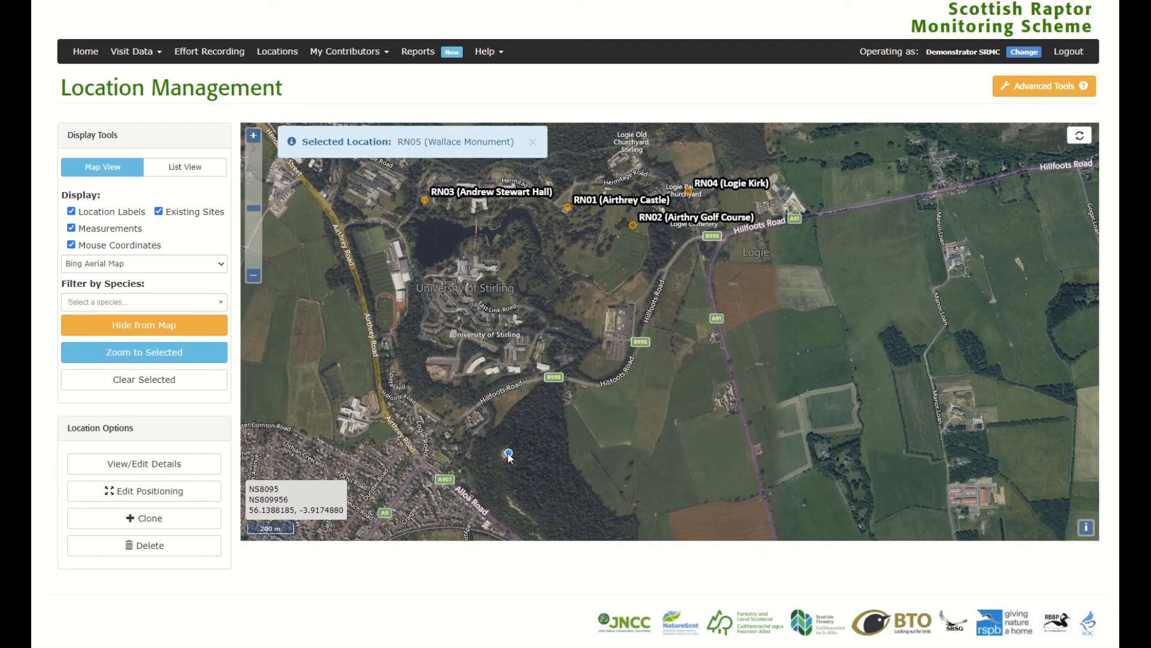
{"action": "left_click", "coordinate": [198, 376]}
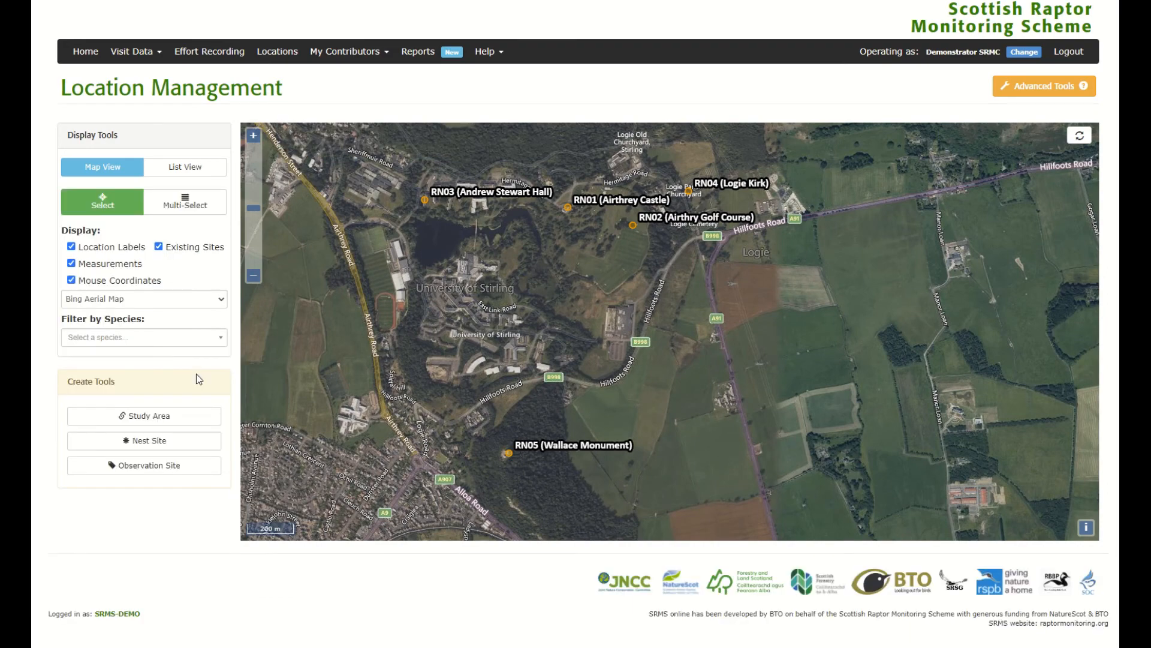
- Filter the mapped locations by the species RN RAVEN Raven and examine the nest sites around the University of Stirling
{"action": "left_click", "coordinate": [224, 342]}
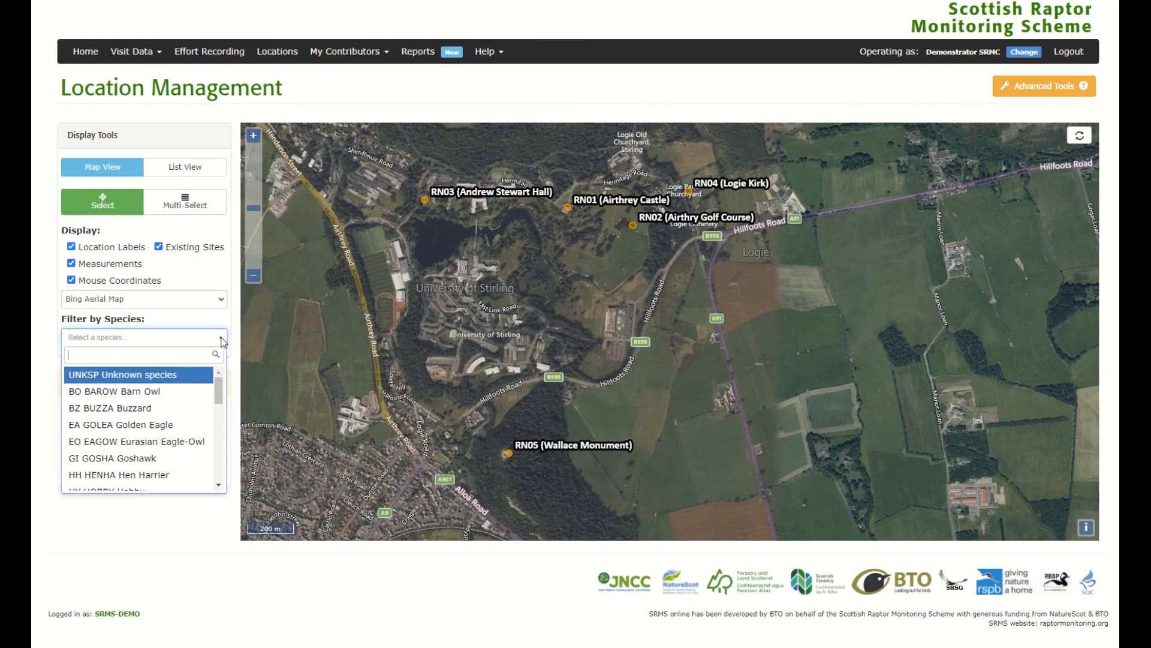
{"action": "left_click_drag", "start_coordinate": [219, 389], "coordinate": [219, 478]}
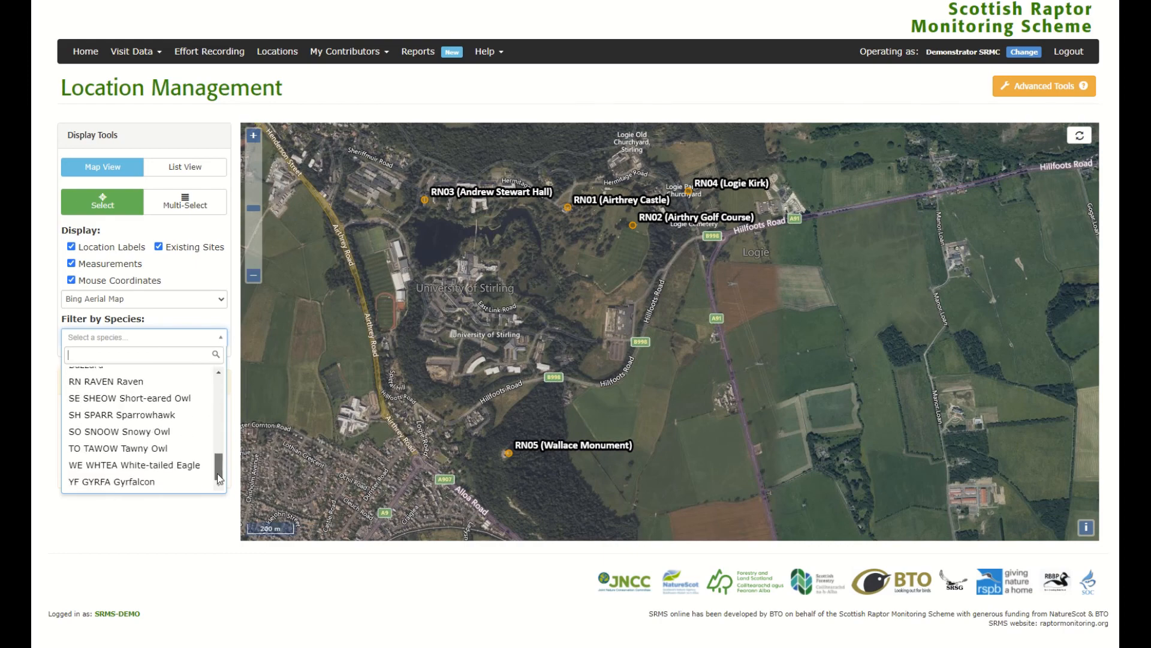
{"action": "left_click", "coordinate": [199, 381]}
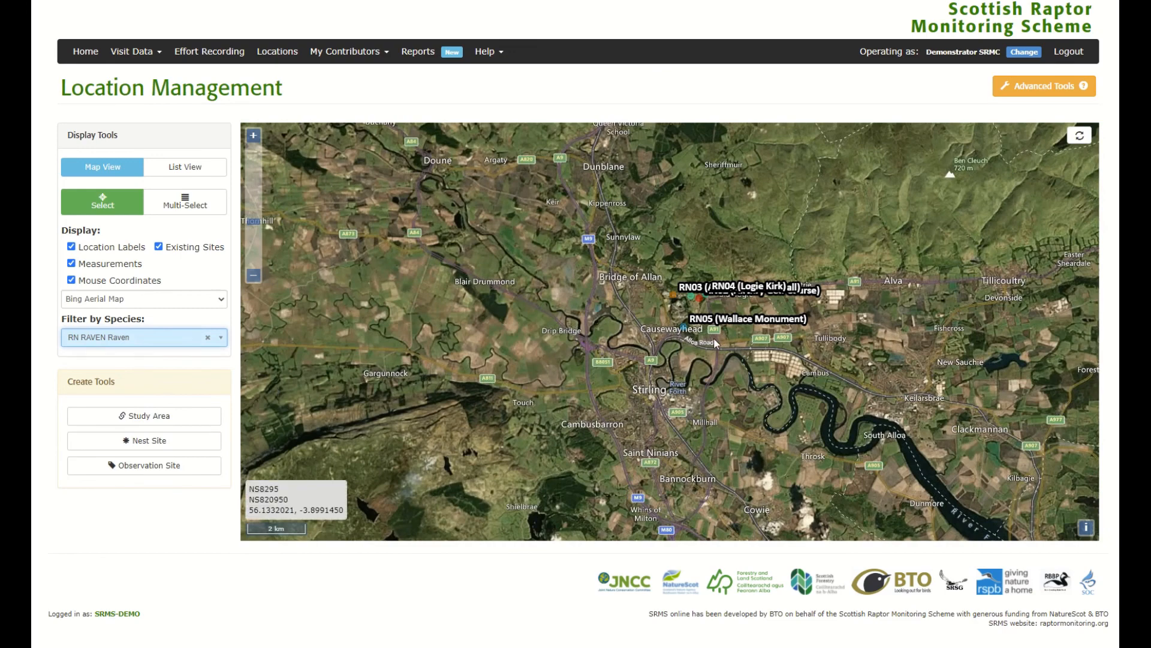
{"action": "scroll", "coordinate": [692, 307], "scroll_direction": "up", "scroll_amount": 3}
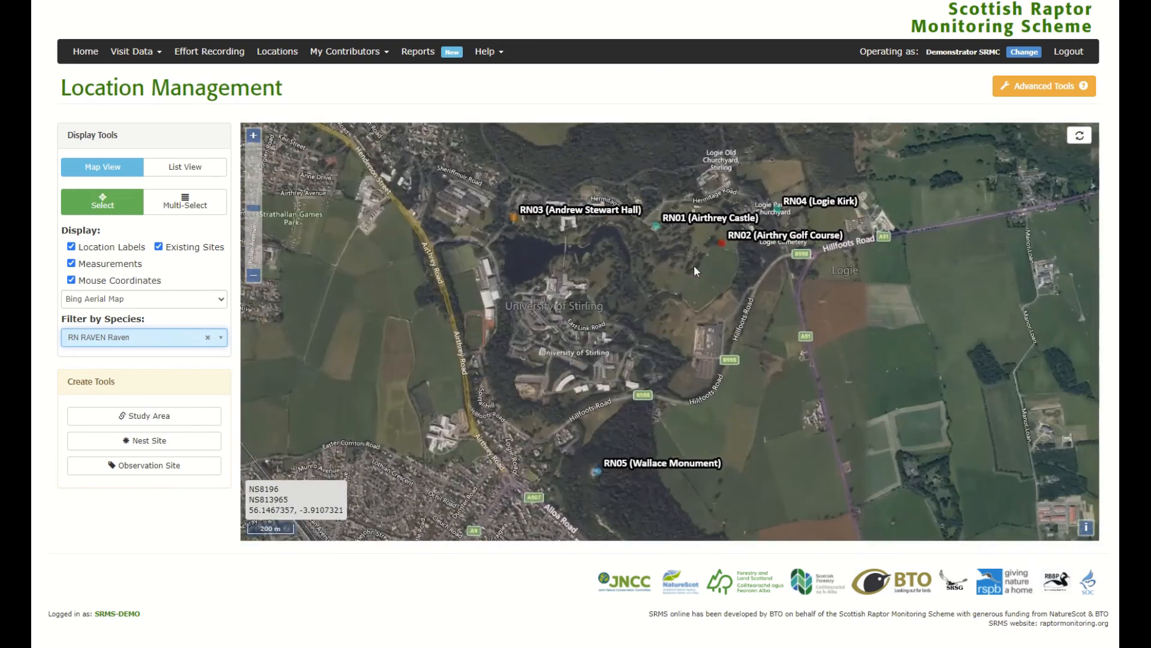